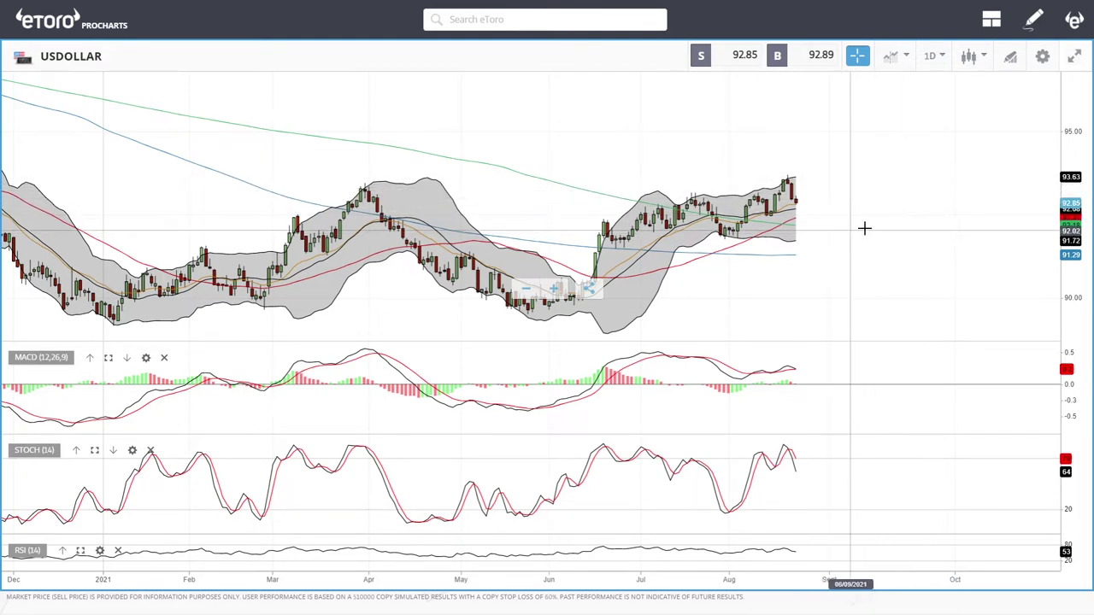
scroll(884, 241, up, 3)
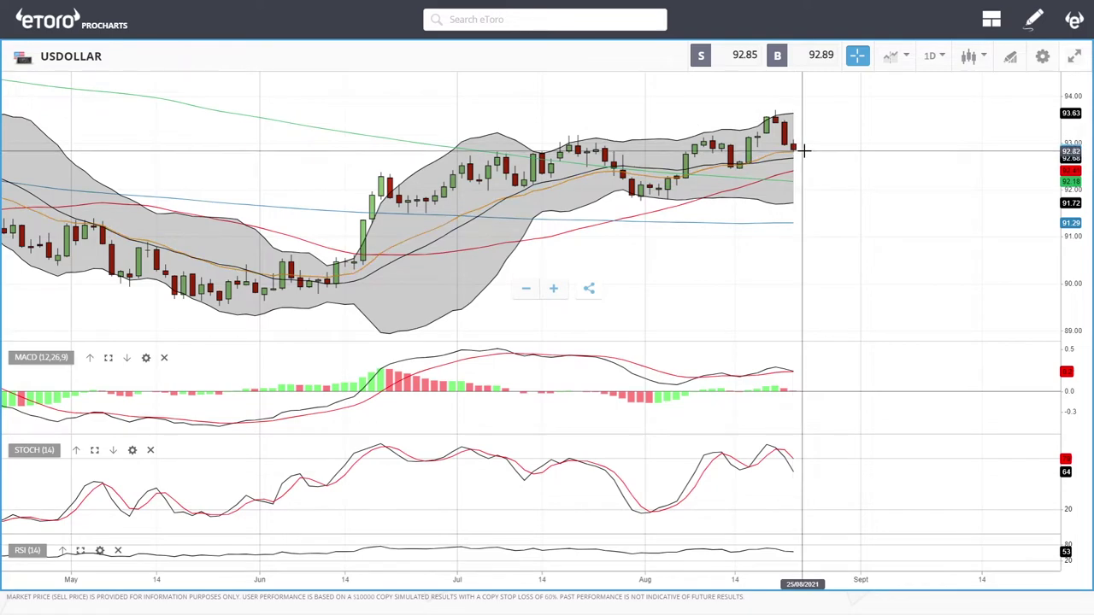
scroll(831, 165, up, 3)
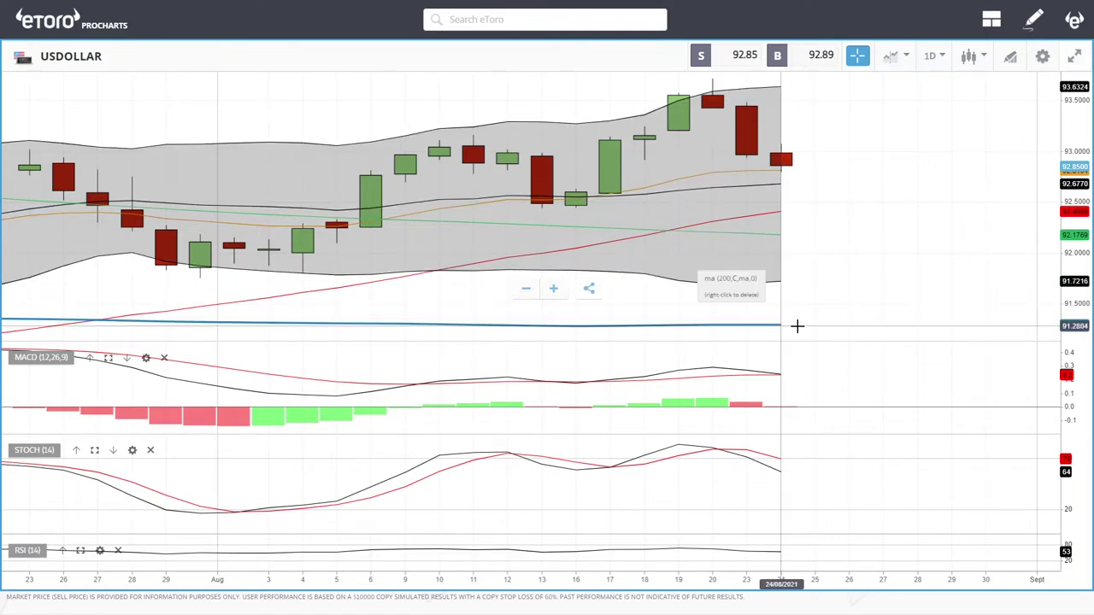
scroll(913, 257, down, 3)
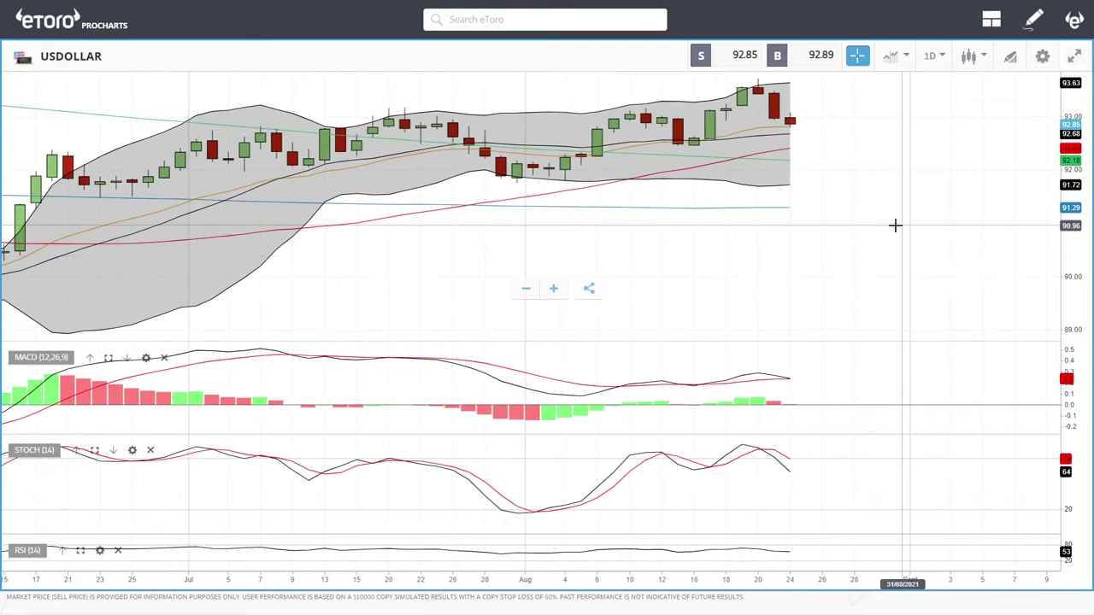
scroll(849, 248, down, 4)
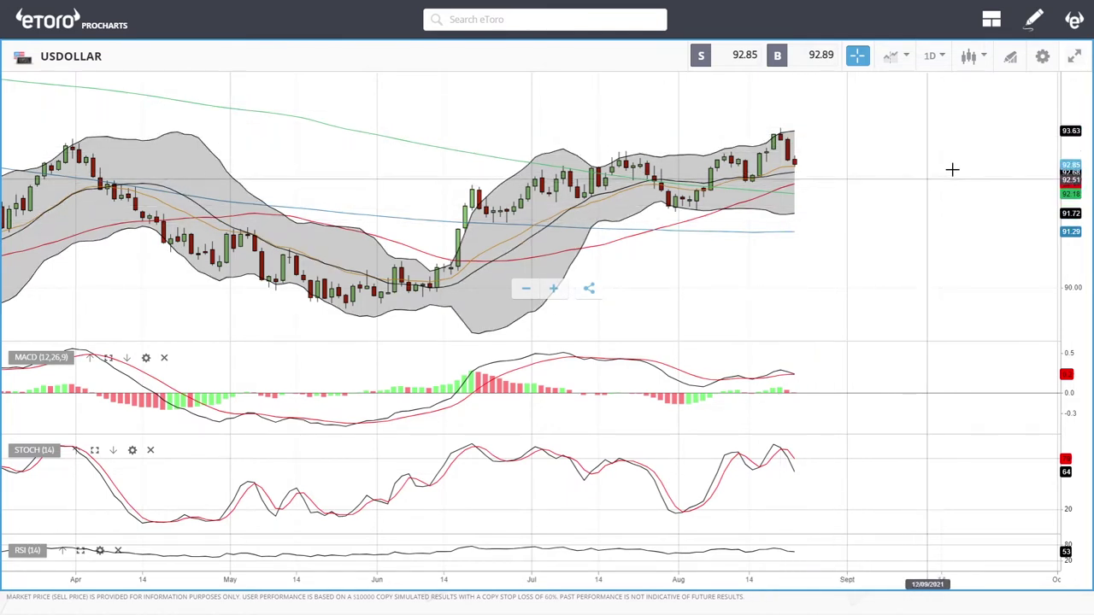
scroll(872, 203, down, 5)
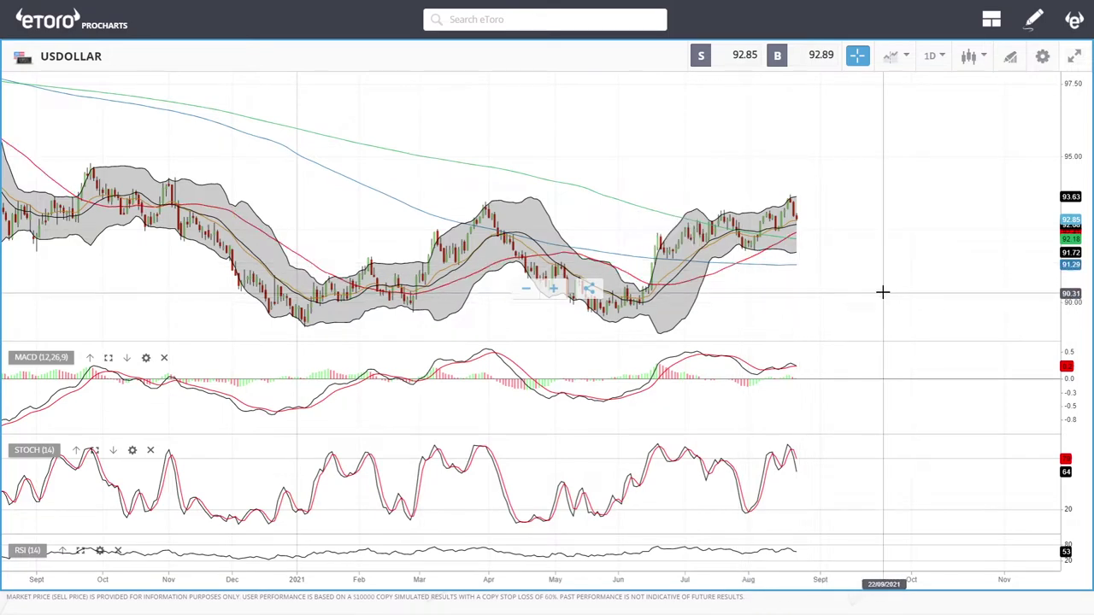
scroll(882, 293, down, 5)
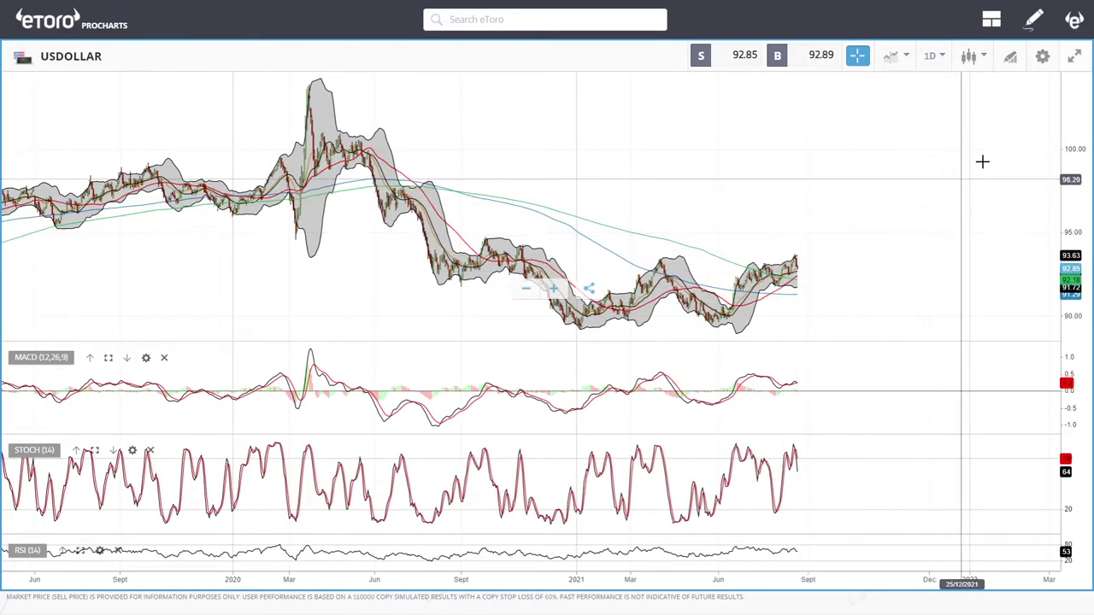
scroll(873, 431, up, 5)
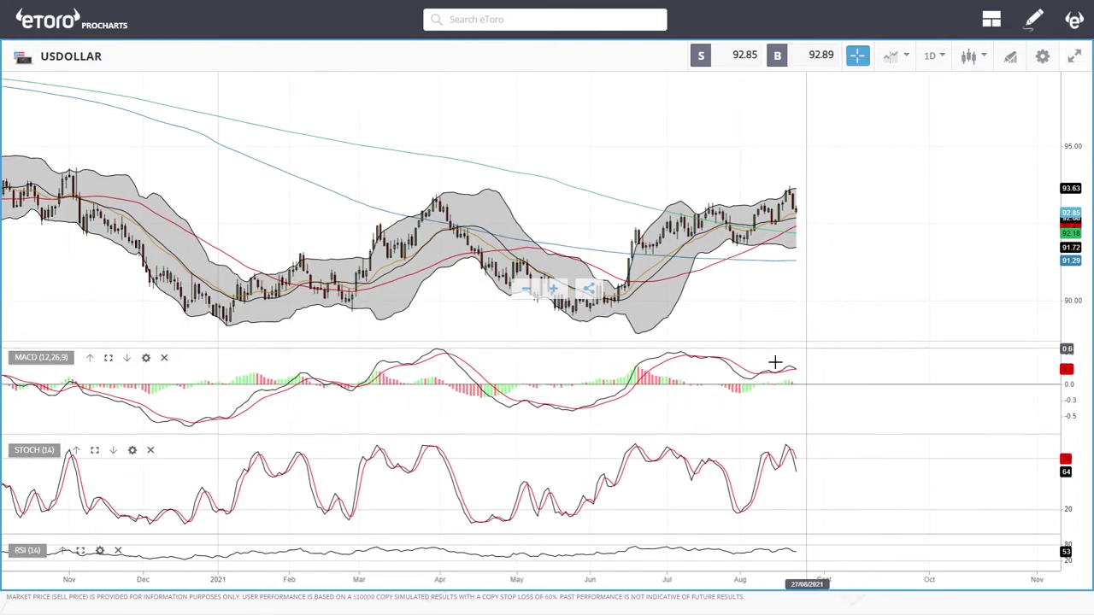
scroll(831, 387, up, 3)
scroll(795, 376, up, 1)
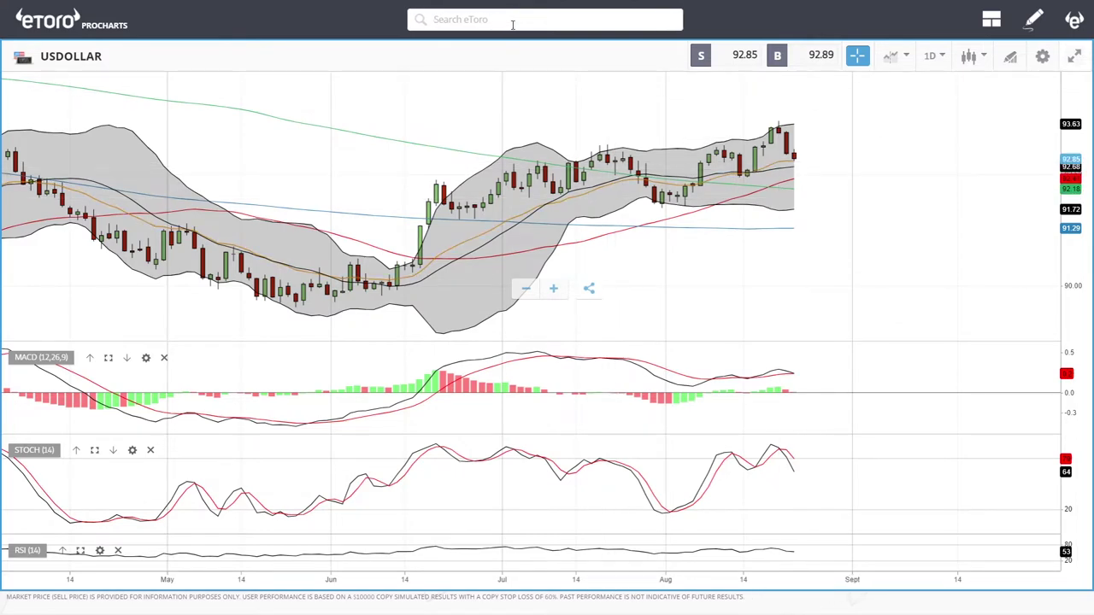
Finish the 'oil' search, open the OIL daily chart (67.49 sell / 67.54 buy) and zoom in
text(l)
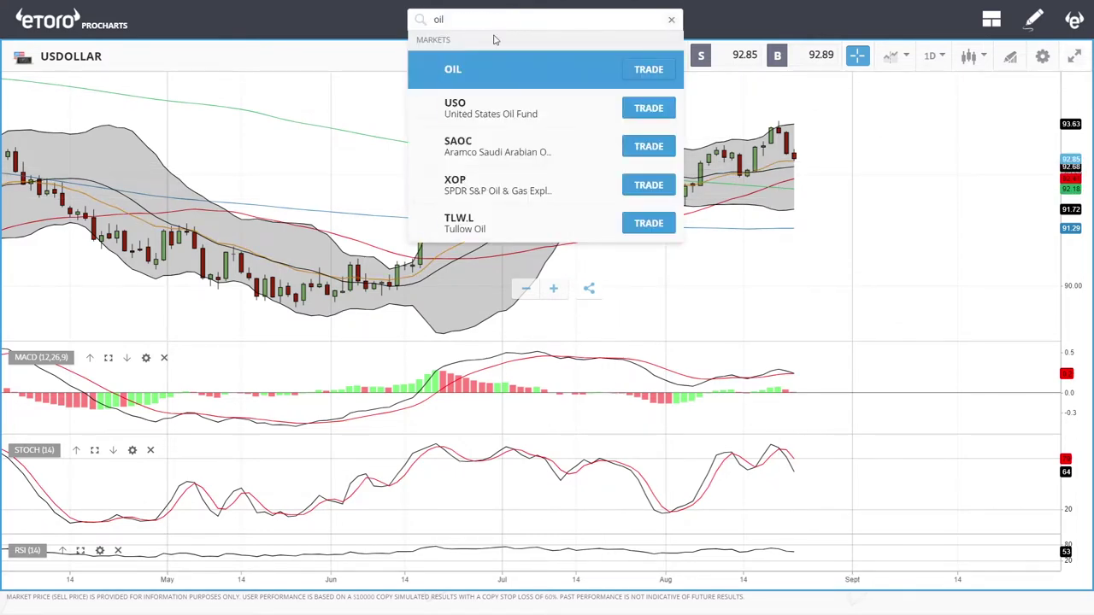
click(481, 65)
scroll(859, 205, up, 5)
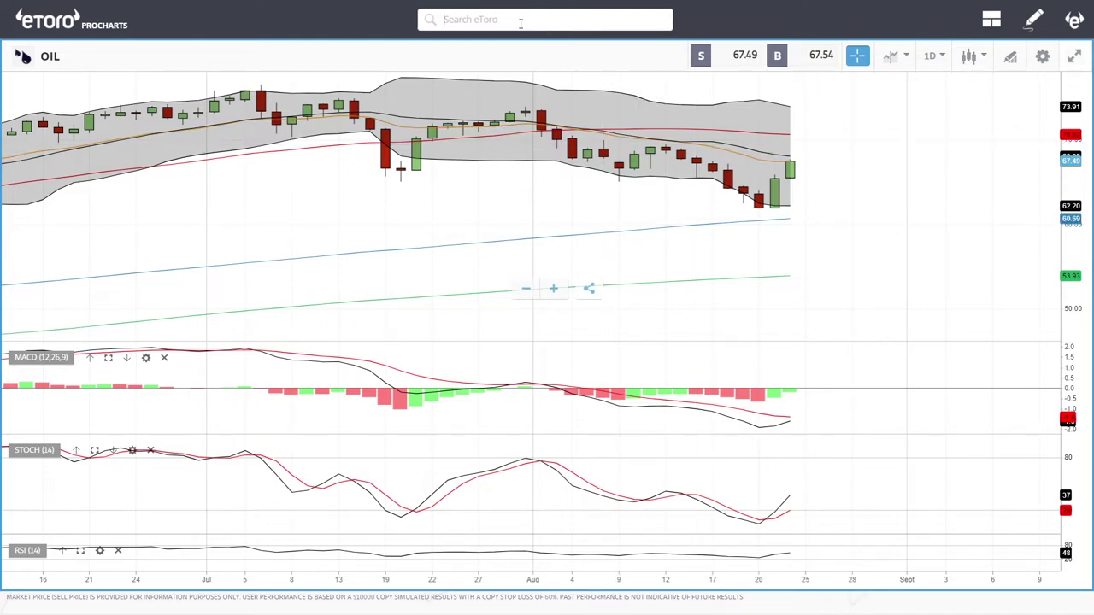
Search 'natg', open the NATGAS daily chart (3.906 sell / 3.916 buy) and scroll to review it
text(a)
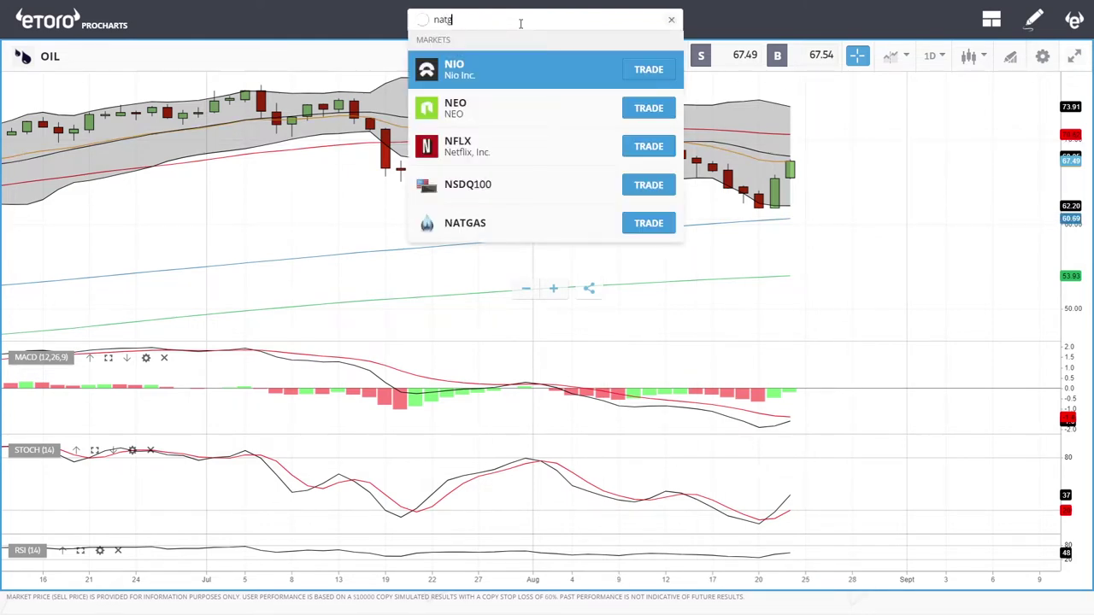
text(tg)
click(498, 63)
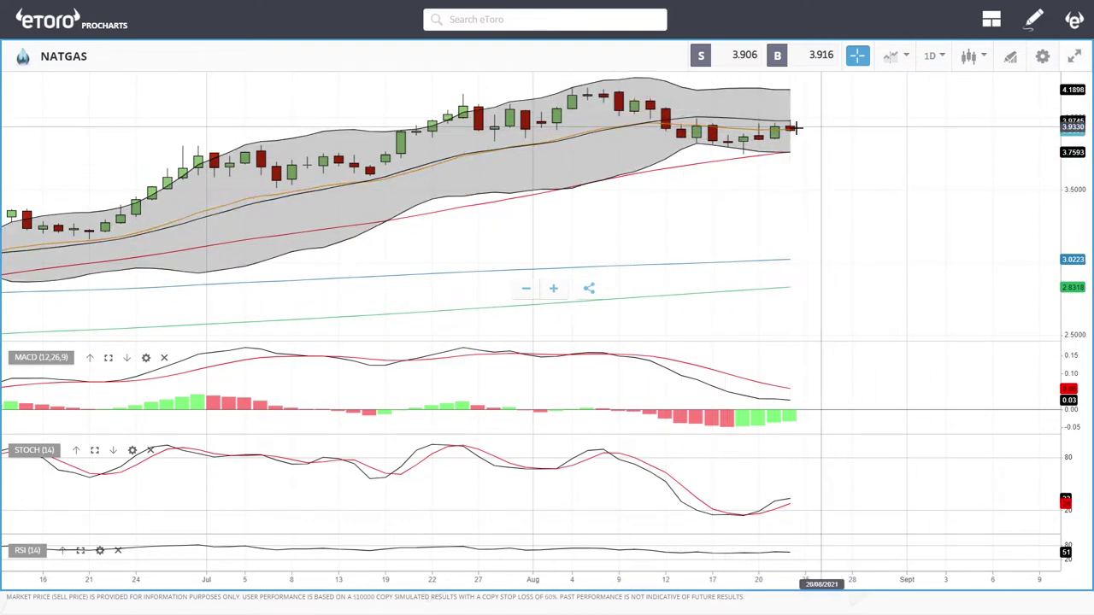
scroll(914, 228, down, 5)
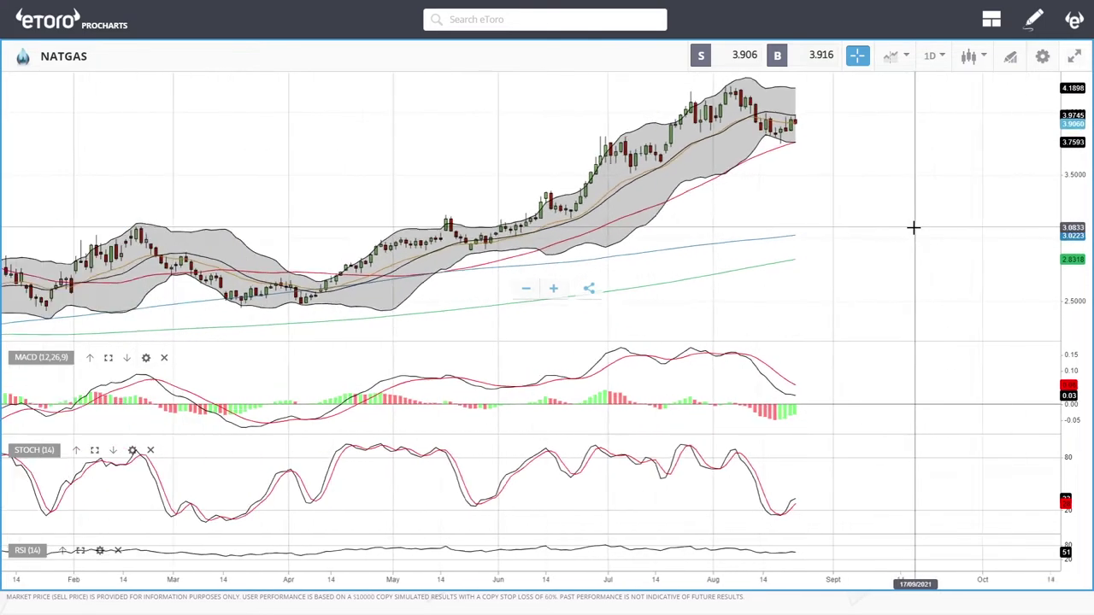
scroll(914, 227, down, 3)
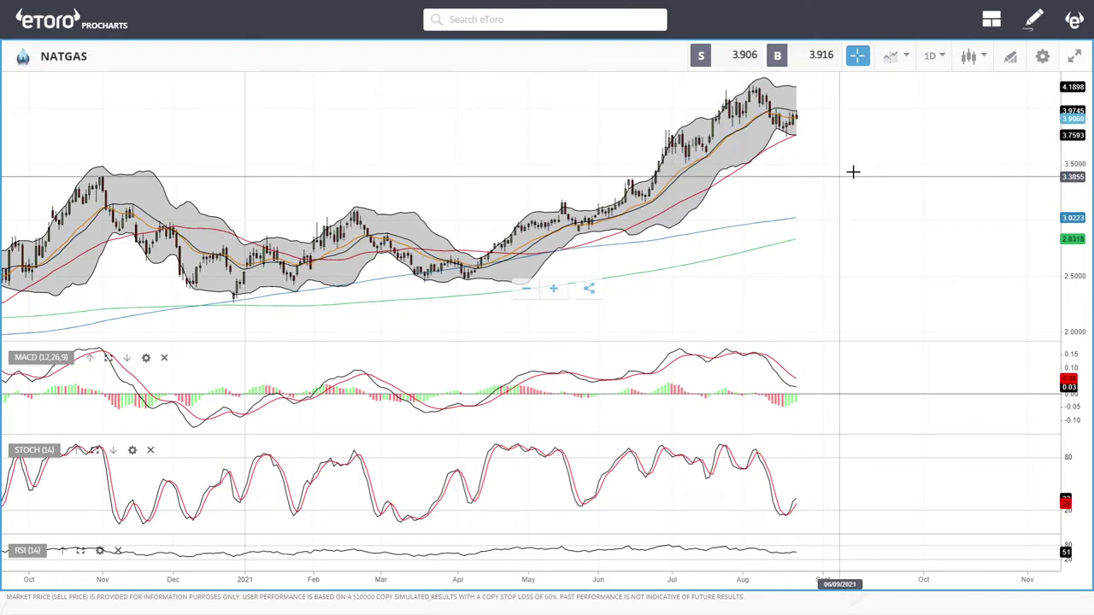
scroll(868, 167, up, 3)
scroll(854, 166, up, 3)
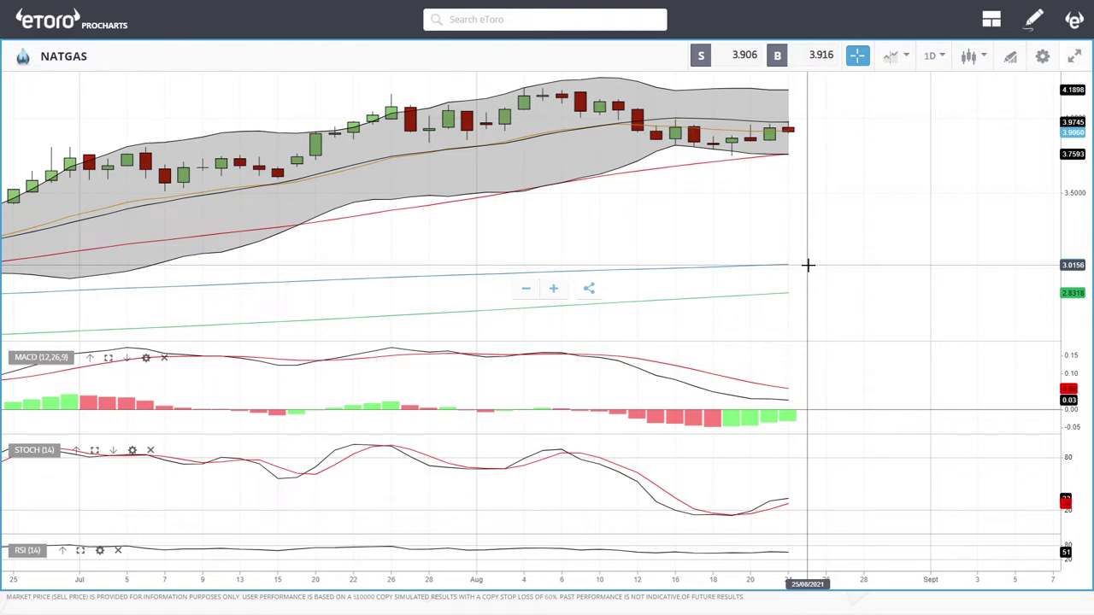
Search 'cop' and load the COPPER daily chart, quoting 4.255 sell and 4.257 buy
click(510, 23)
text(c)
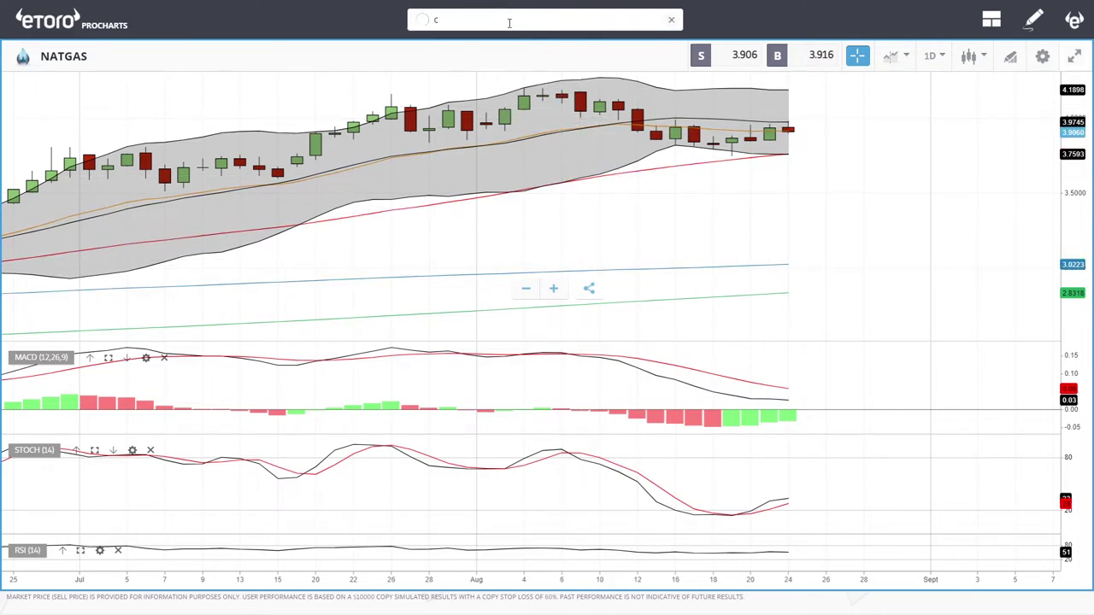
text(op)
click(488, 107)
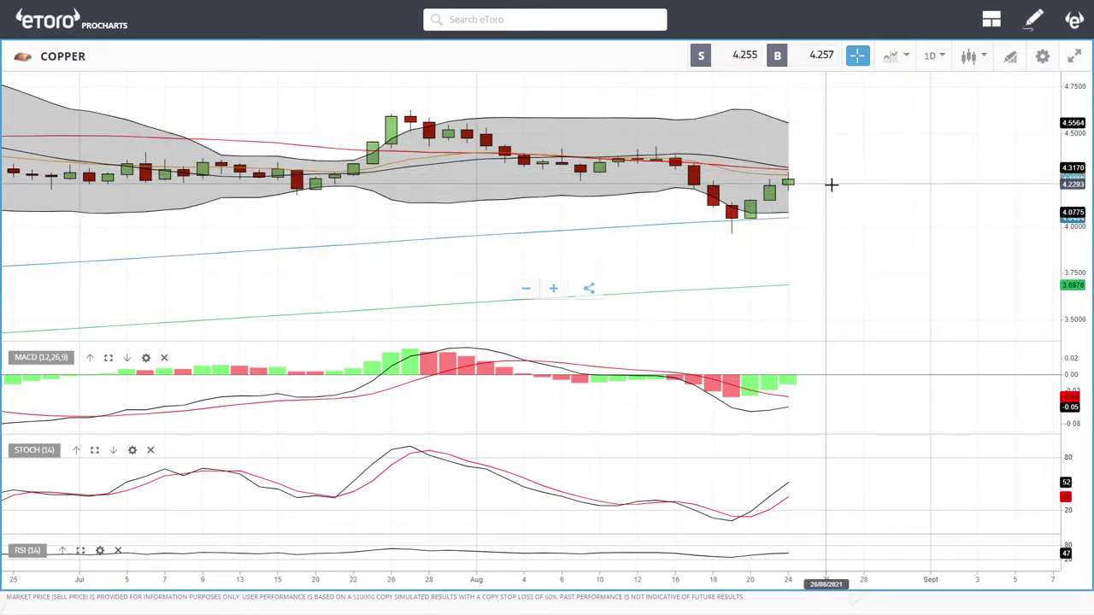
scroll(830, 185, up, 3)
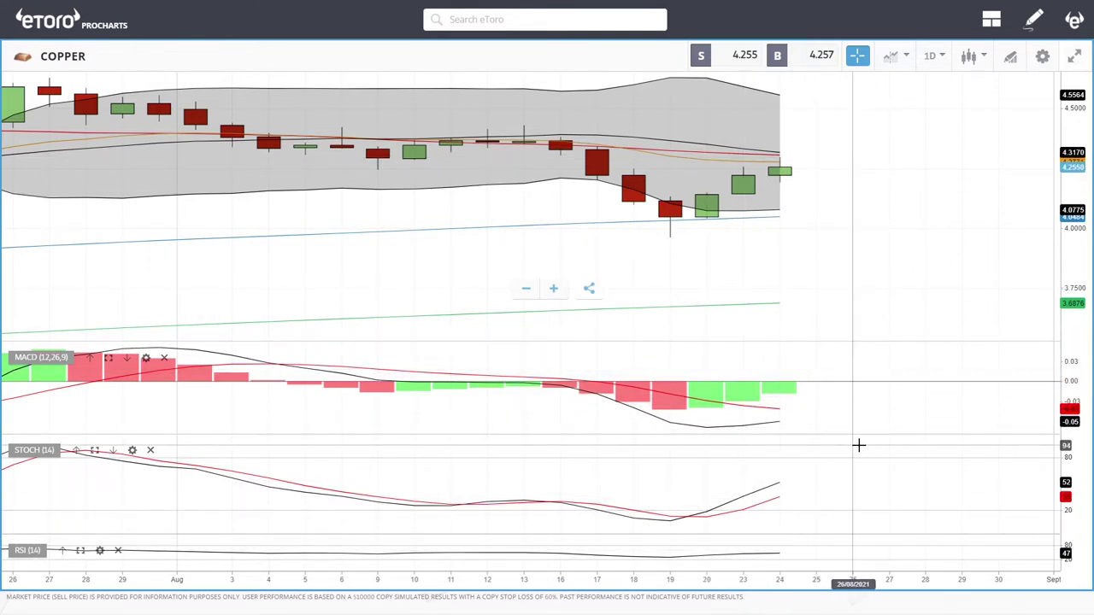
scroll(906, 352, down, 3)
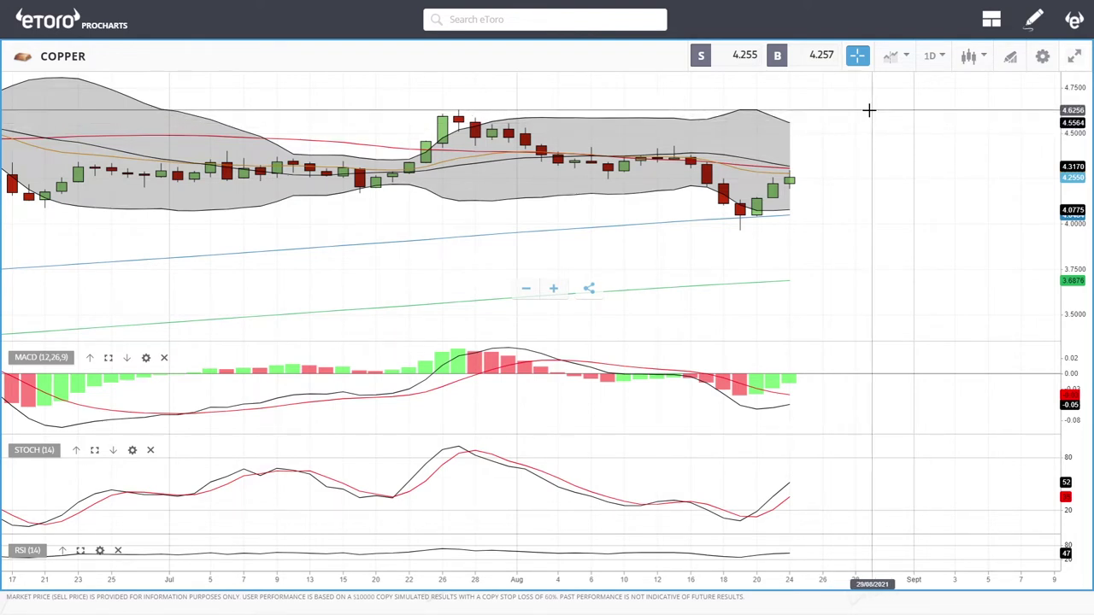
scroll(872, 180, down, 3)
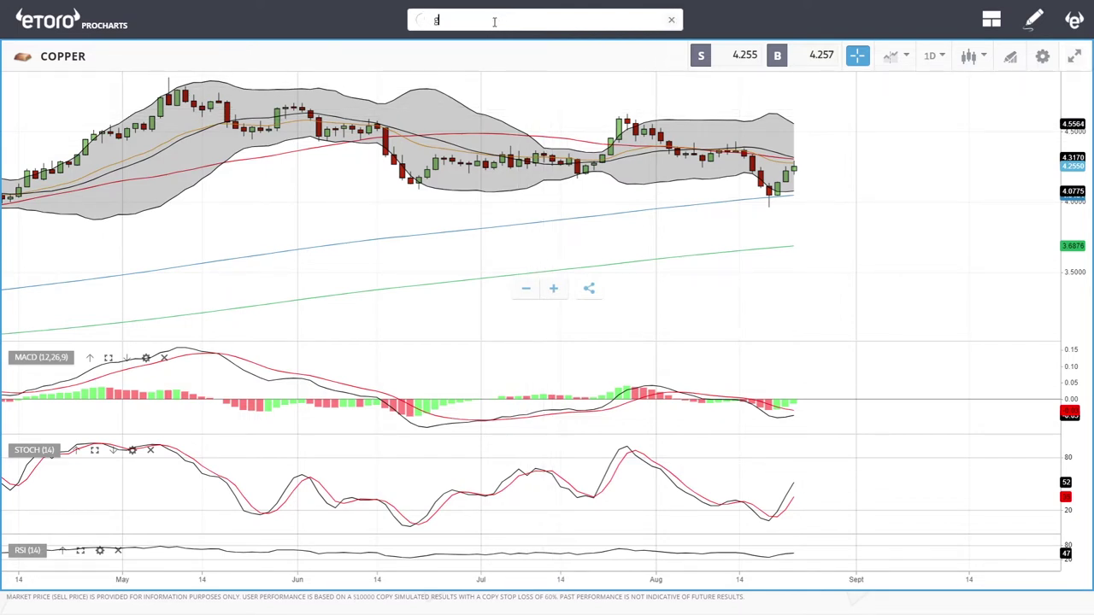
Open the GOLD result to show its daily chart at 1803.43 sell and 1803.88 buy
click(481, 110)
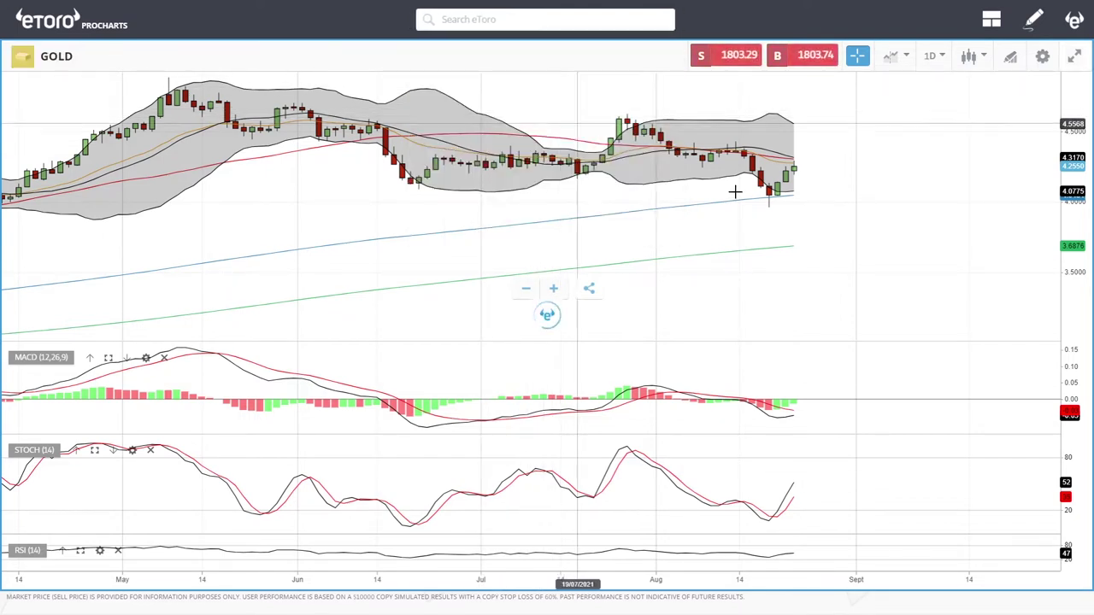
scroll(915, 283, up, 3)
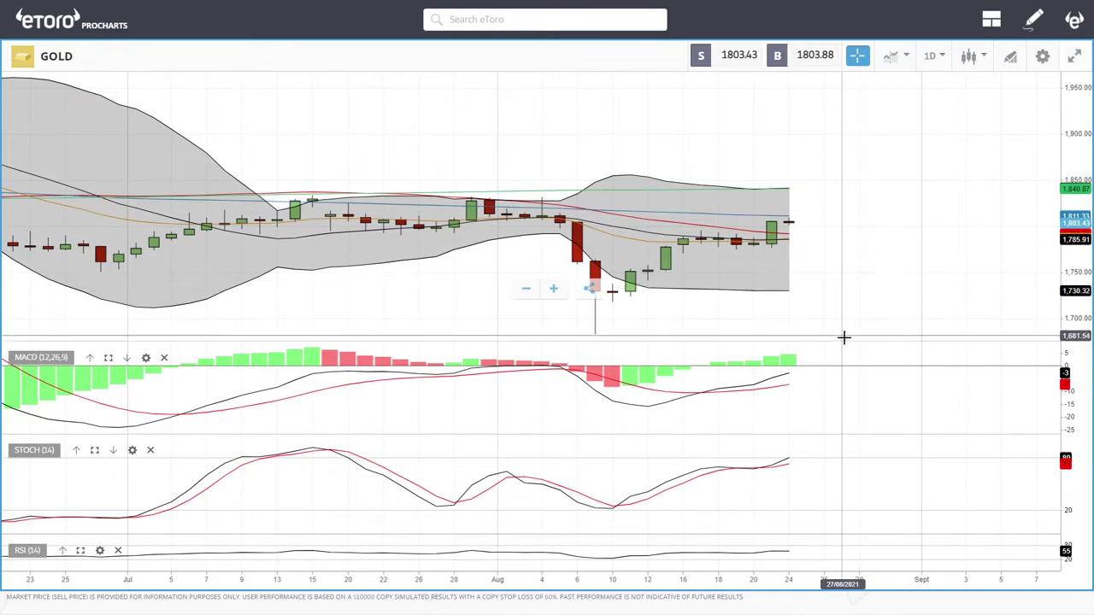
scroll(868, 258, down, 3)
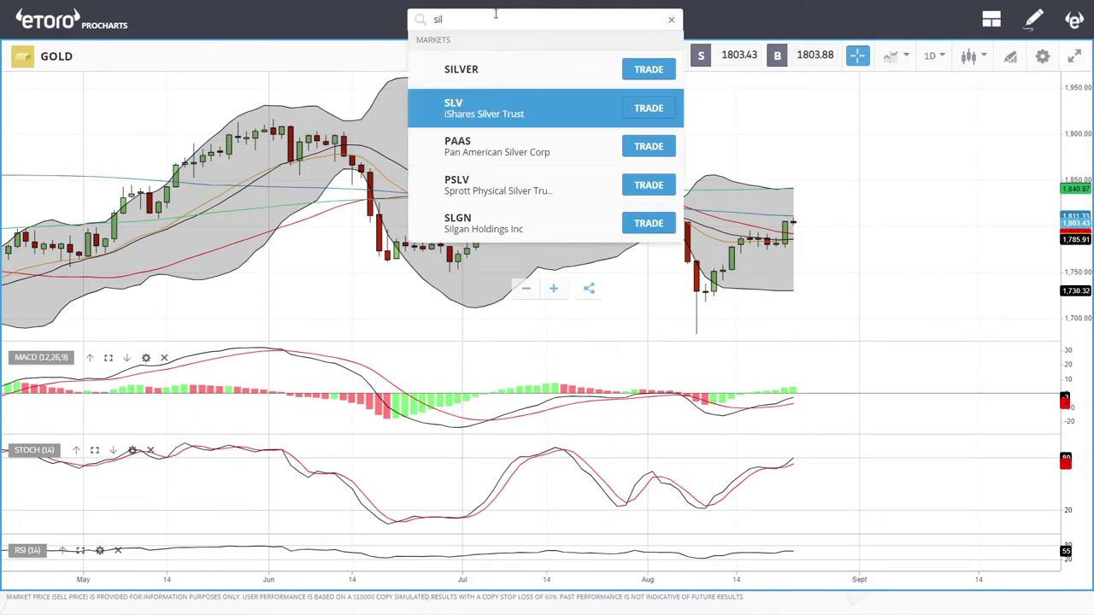
click(504, 68)
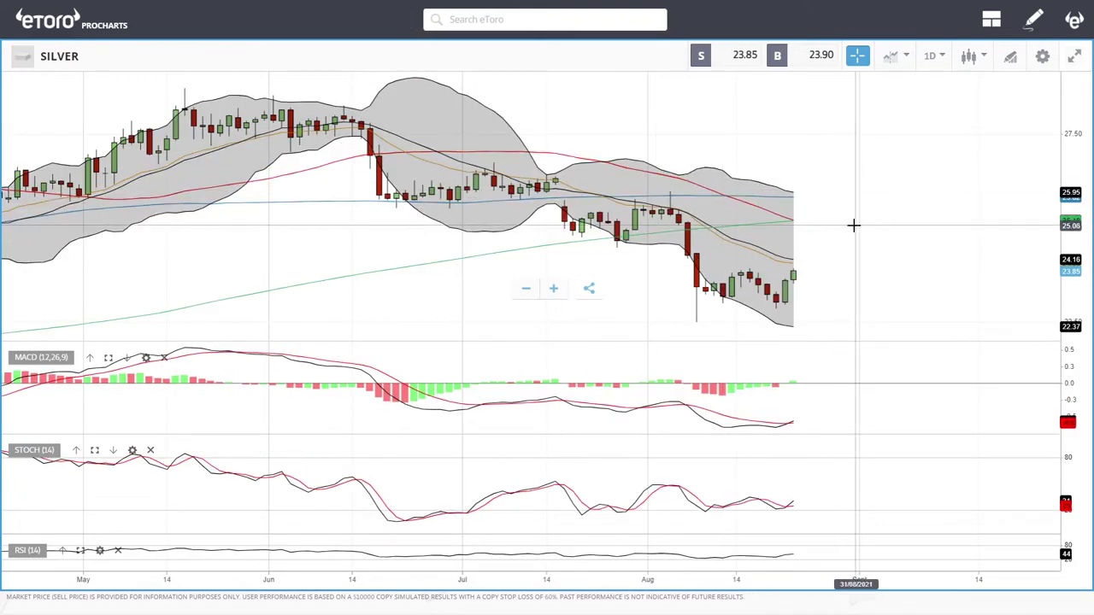
scroll(853, 289, up, 2)
scroll(852, 289, up, 1)
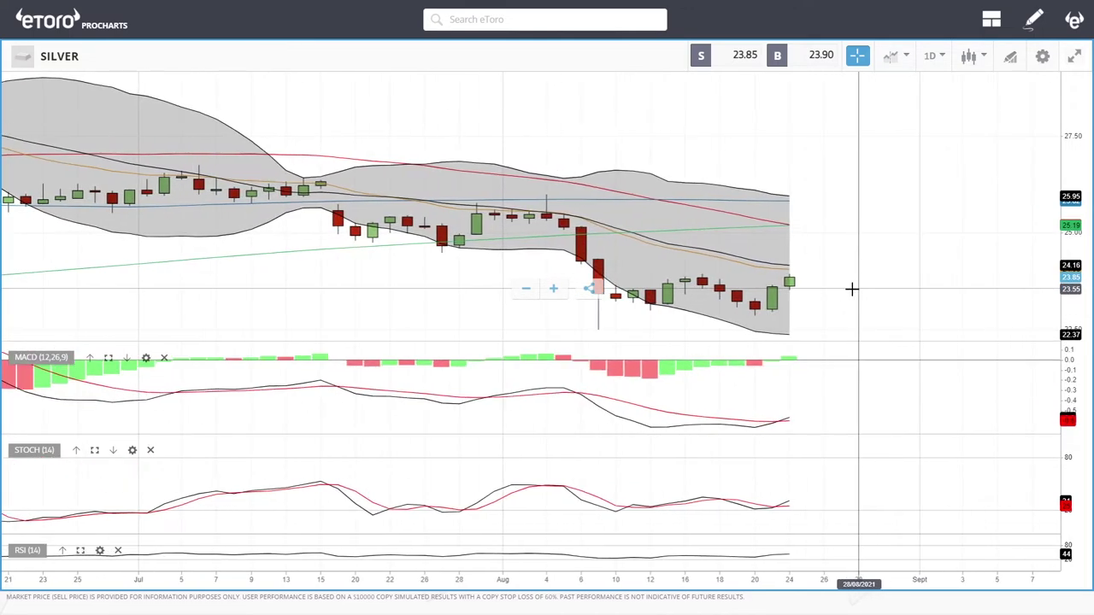
scroll(867, 280, down, 2)
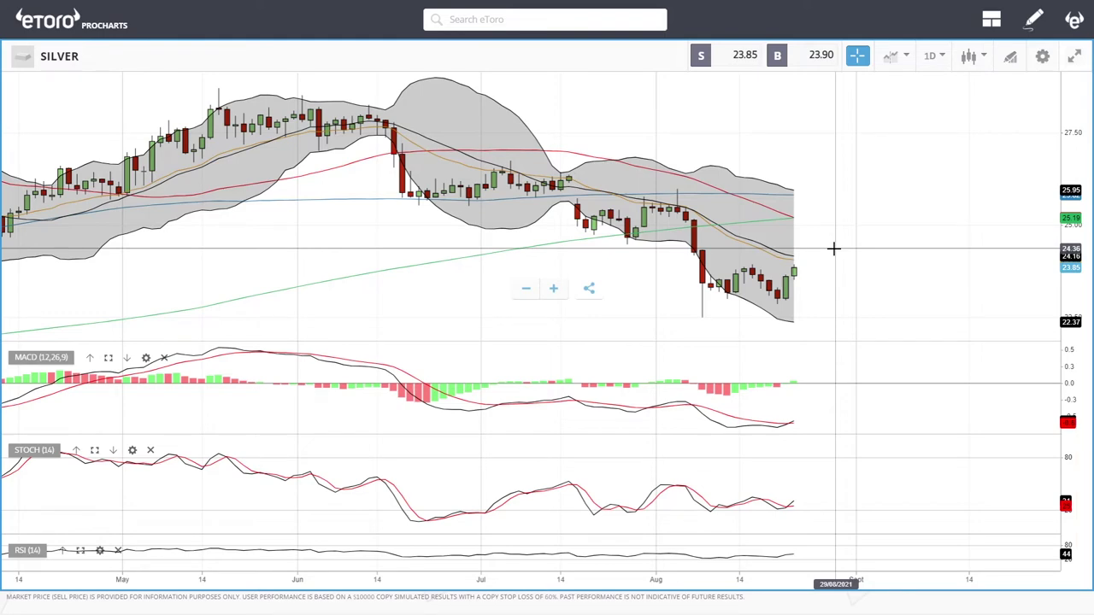
scroll(834, 248, down, 3)
scroll(833, 248, down, 3)
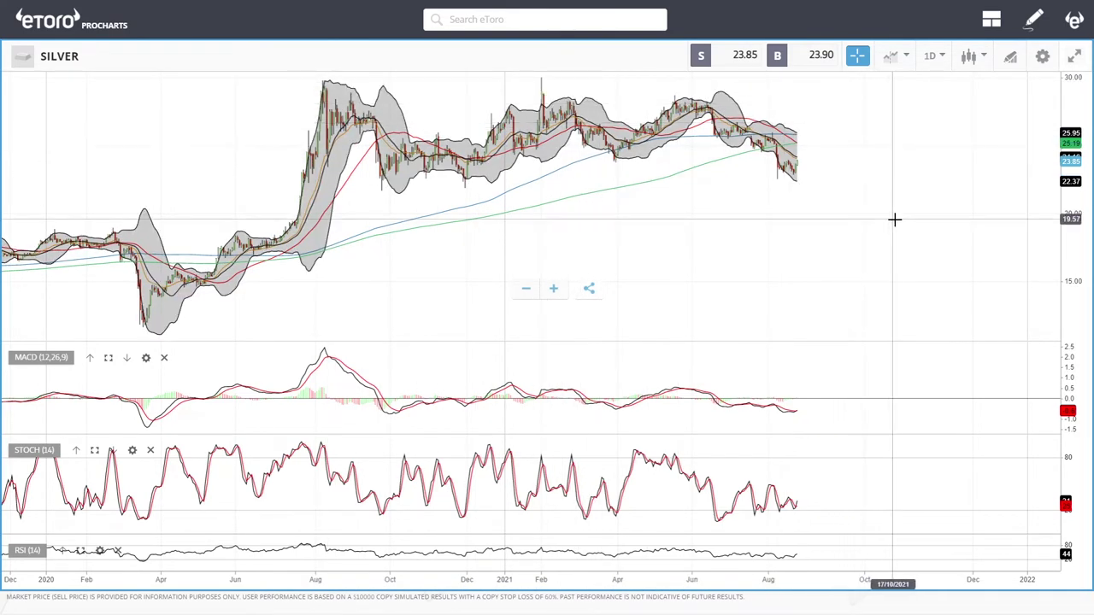
scroll(894, 288, up, 4)
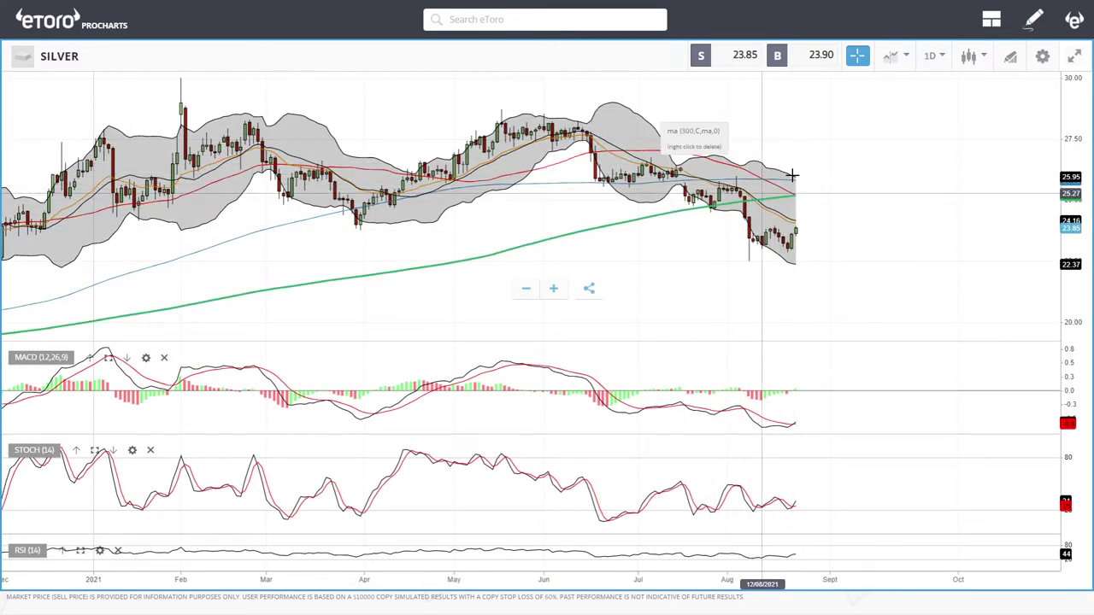
scroll(890, 232, down, 4)
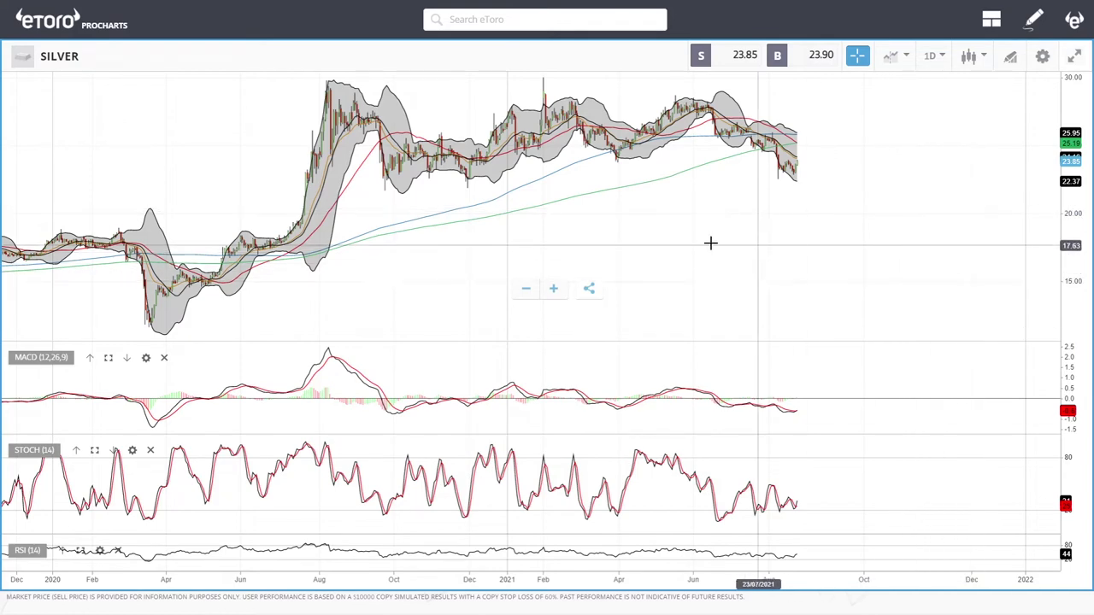
scroll(868, 316, up, 5)
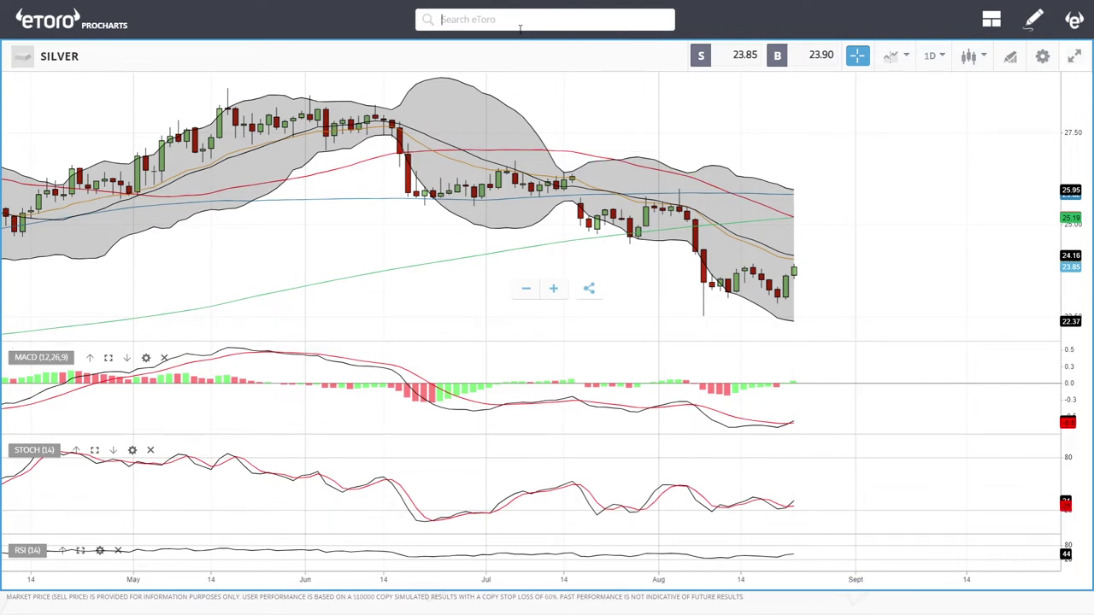
Open PLATINUM from the search results and zoom its daily chart to fill the view
text(lat)
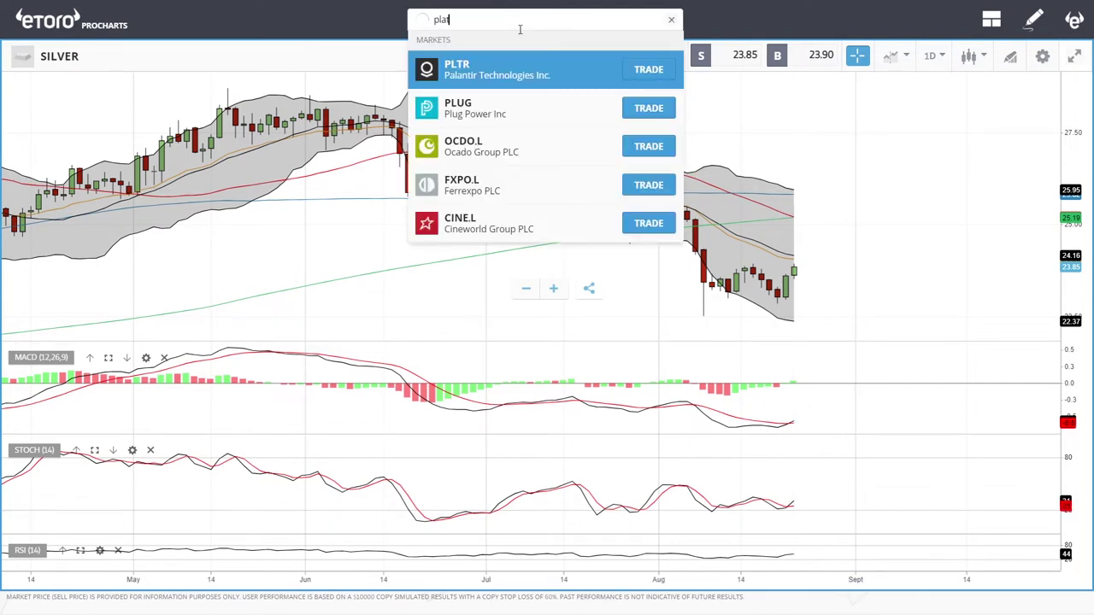
click(513, 145)
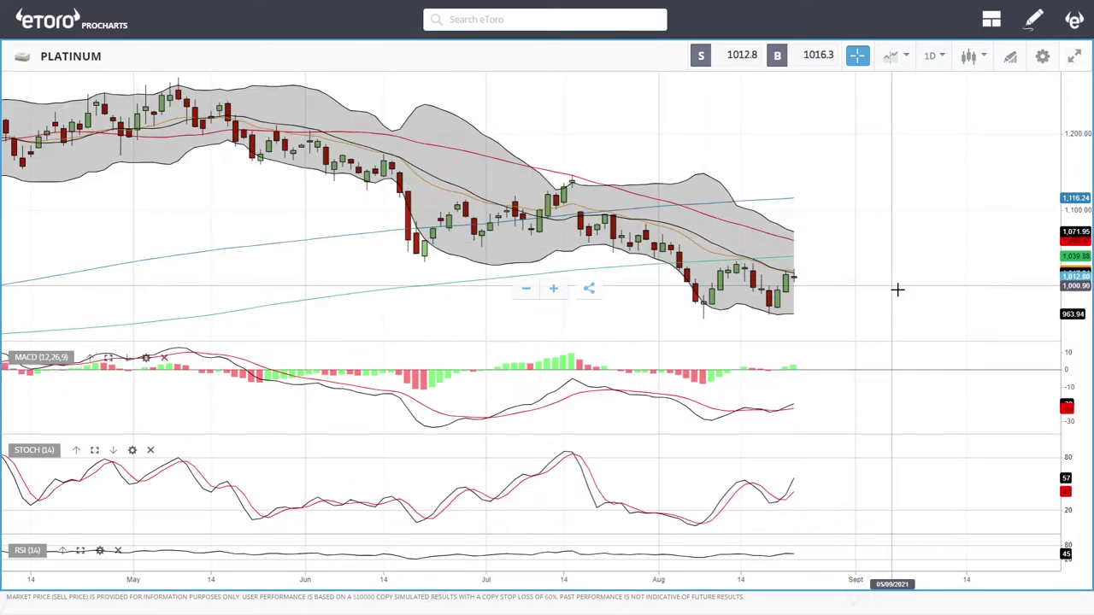
scroll(898, 288, up, 1)
scroll(902, 299, up, 1)
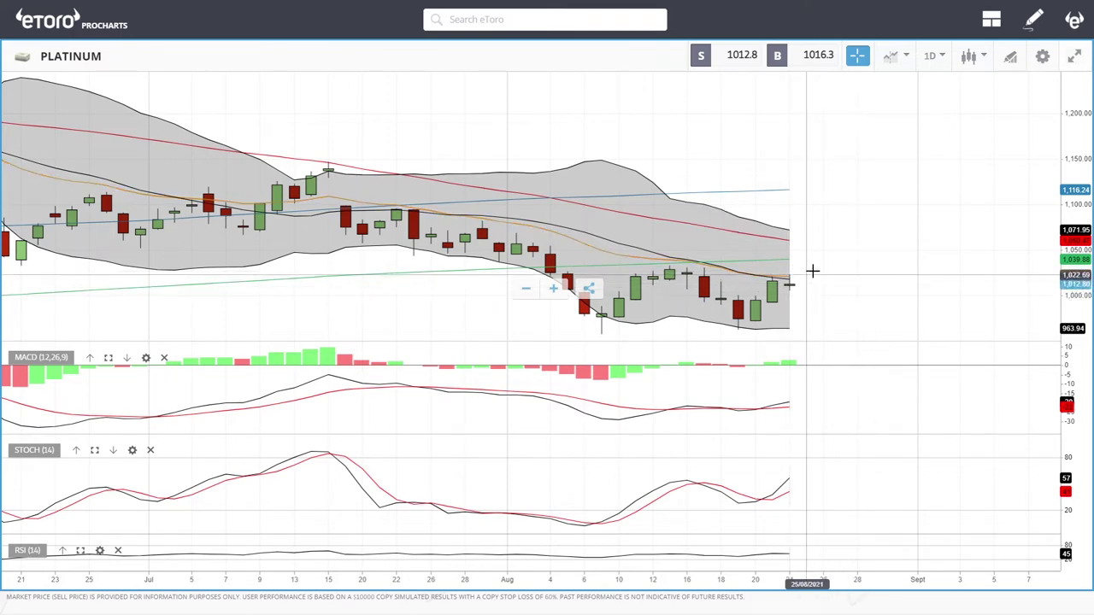
scroll(791, 283, down, 5)
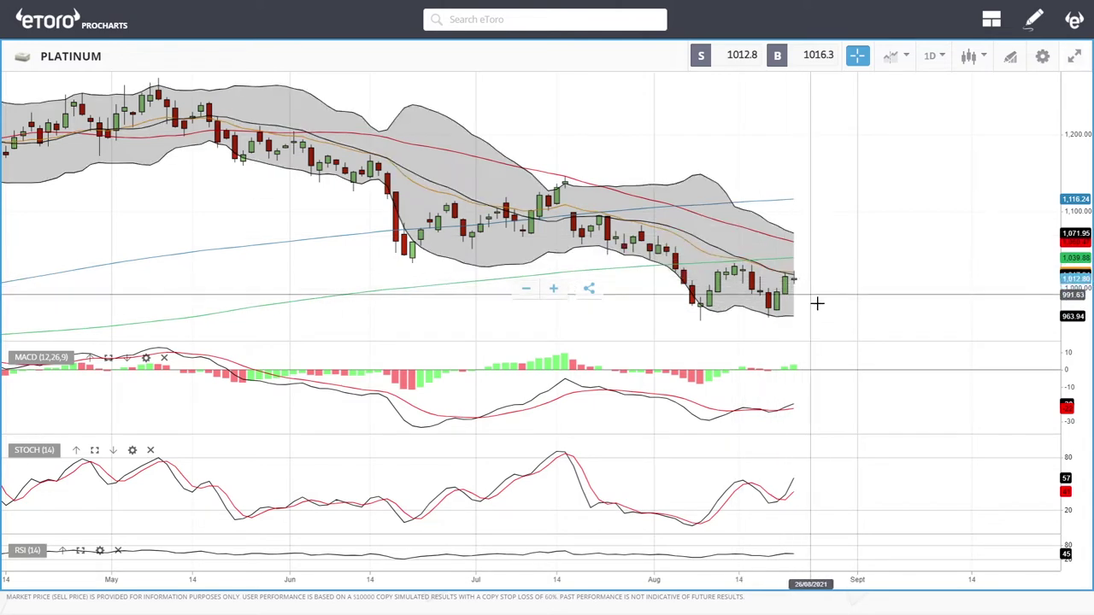
scroll(819, 318, down, 5)
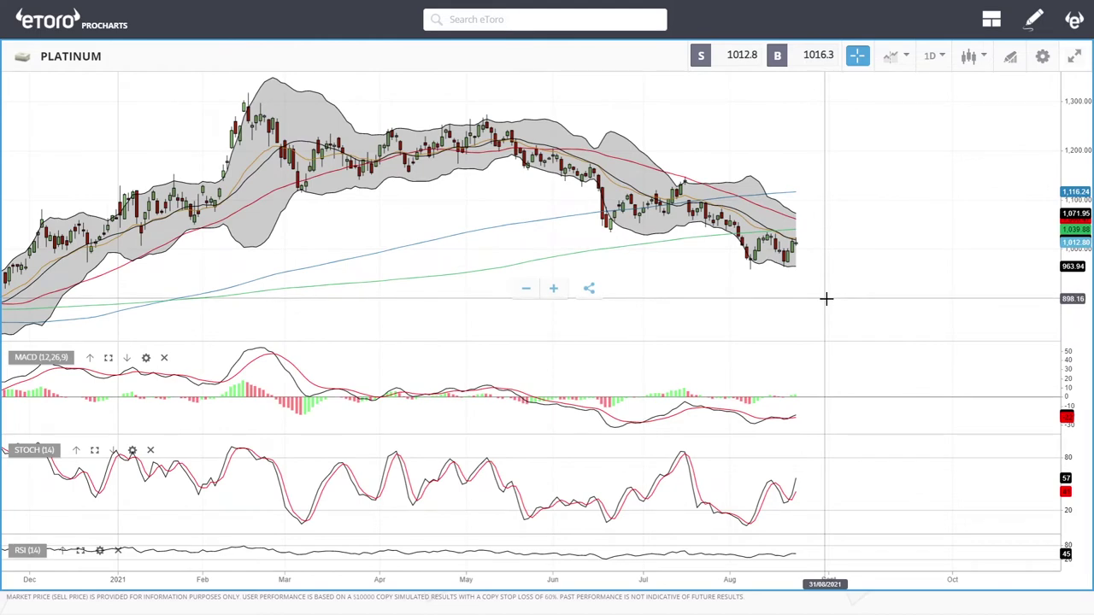
scroll(825, 296, down, 5)
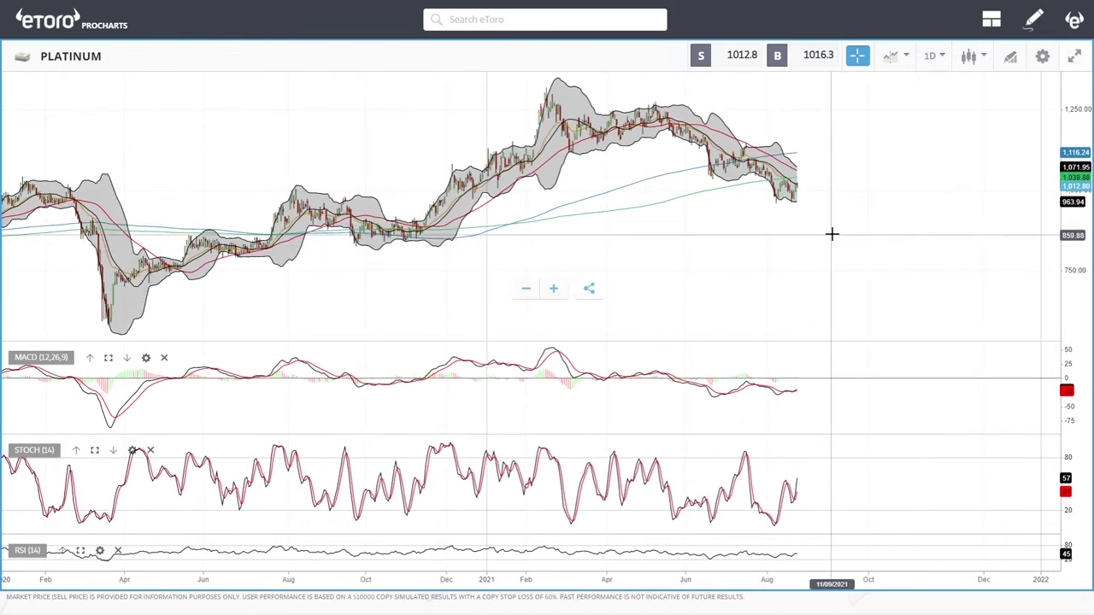
scroll(841, 216, up, 5)
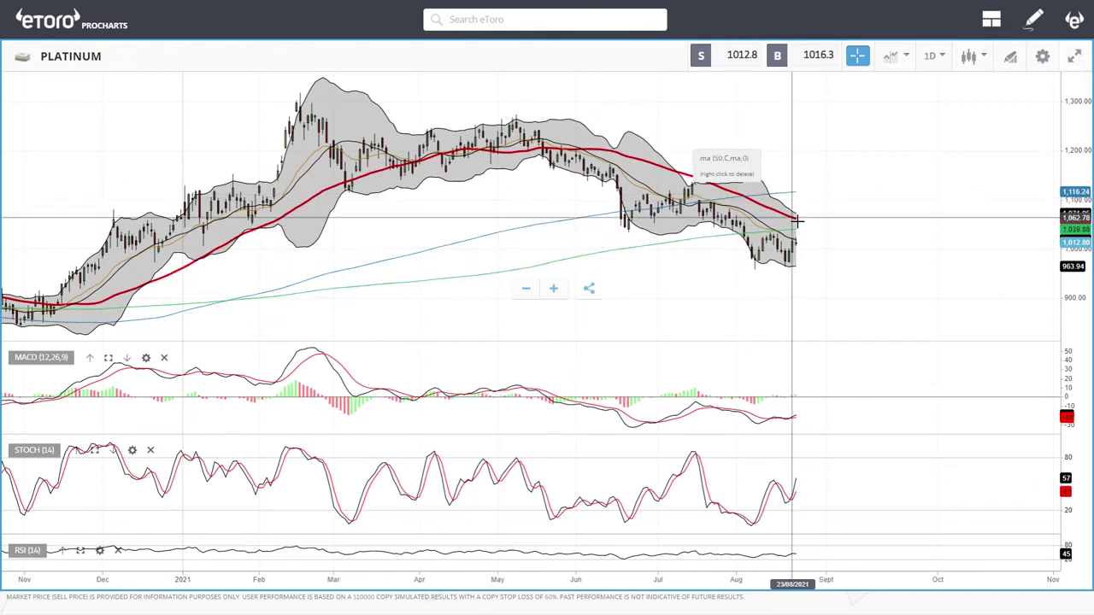
scroll(861, 274, down, 5)
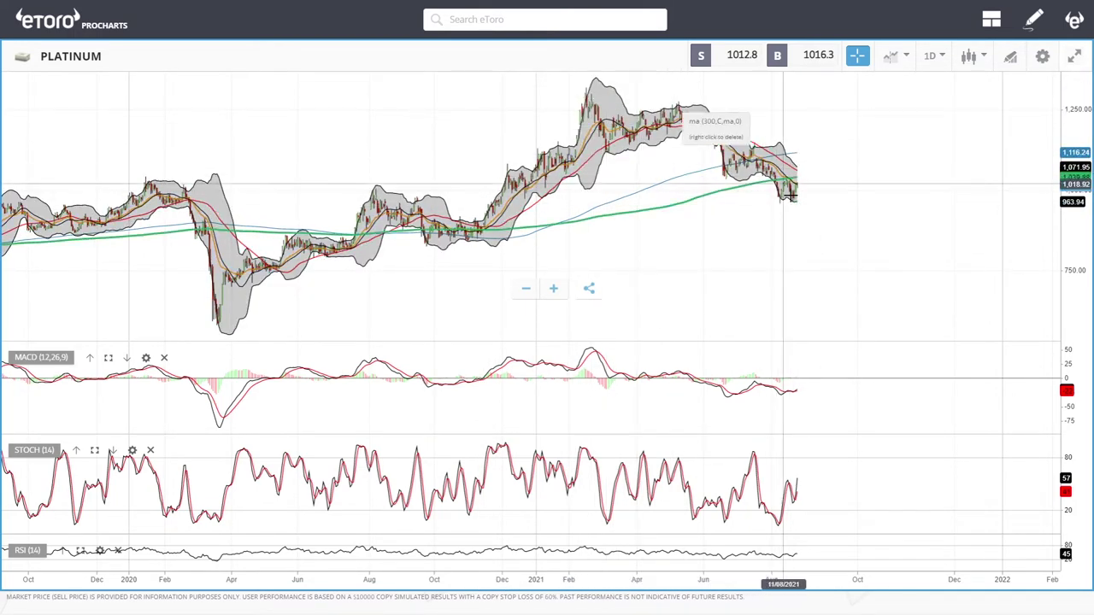
Search 'pal', load the PALLADIUM daily chart (2462.5 sell / 2469.5 buy) and zoom it
click(501, 22)
text(pall)
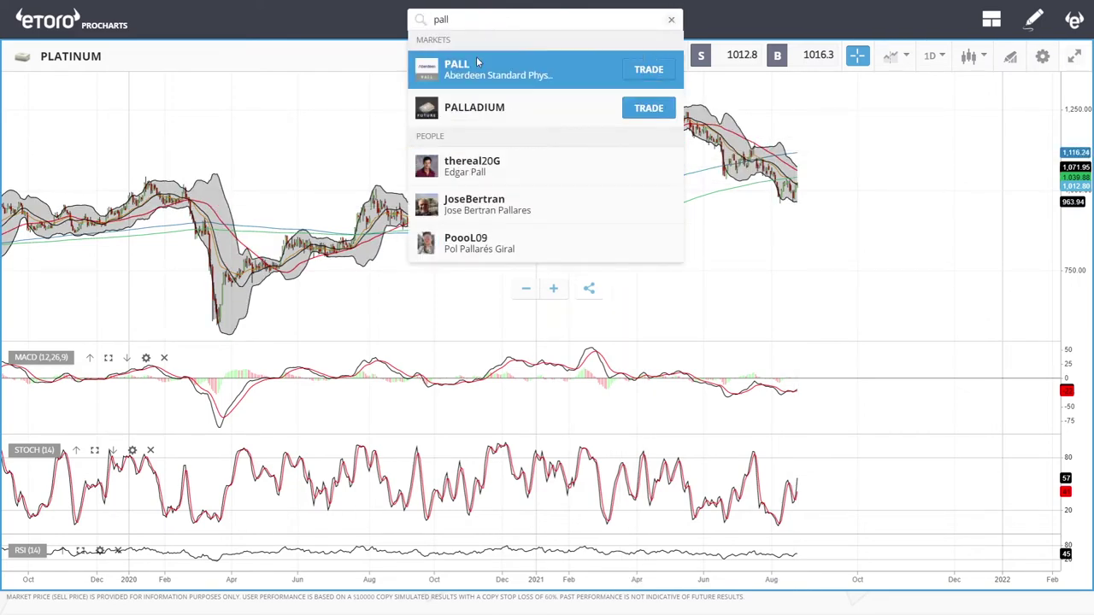
click(513, 108)
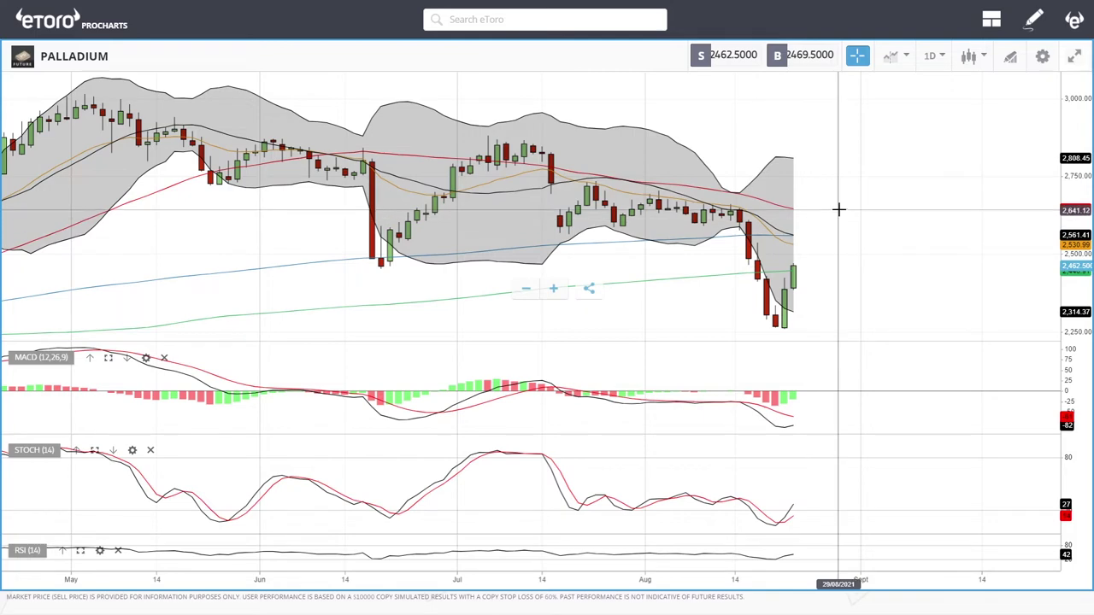
scroll(881, 251, down, 5)
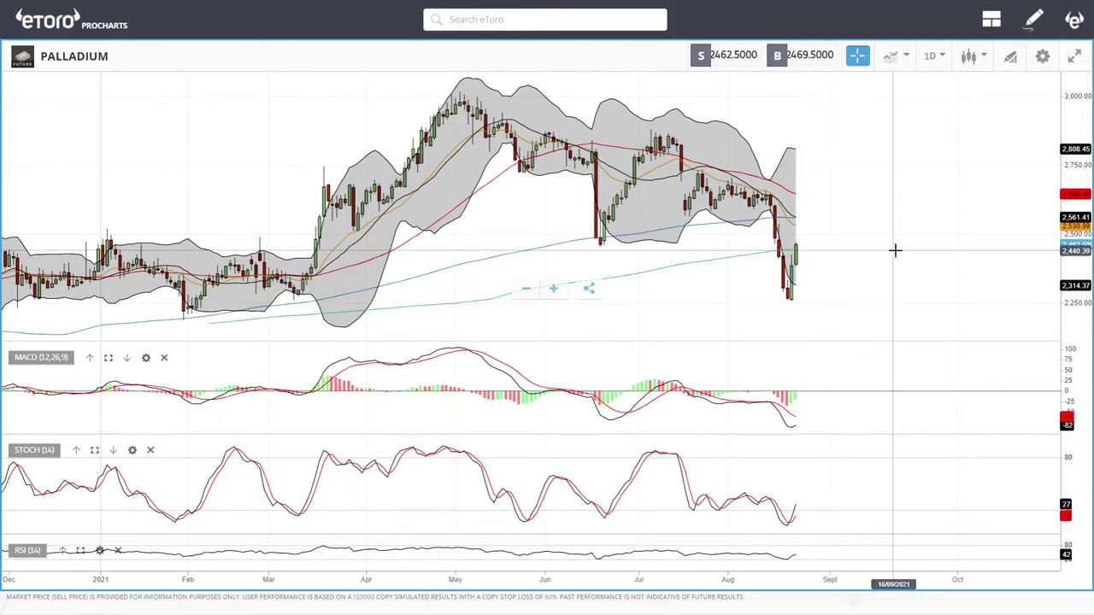
scroll(893, 251, down, 3)
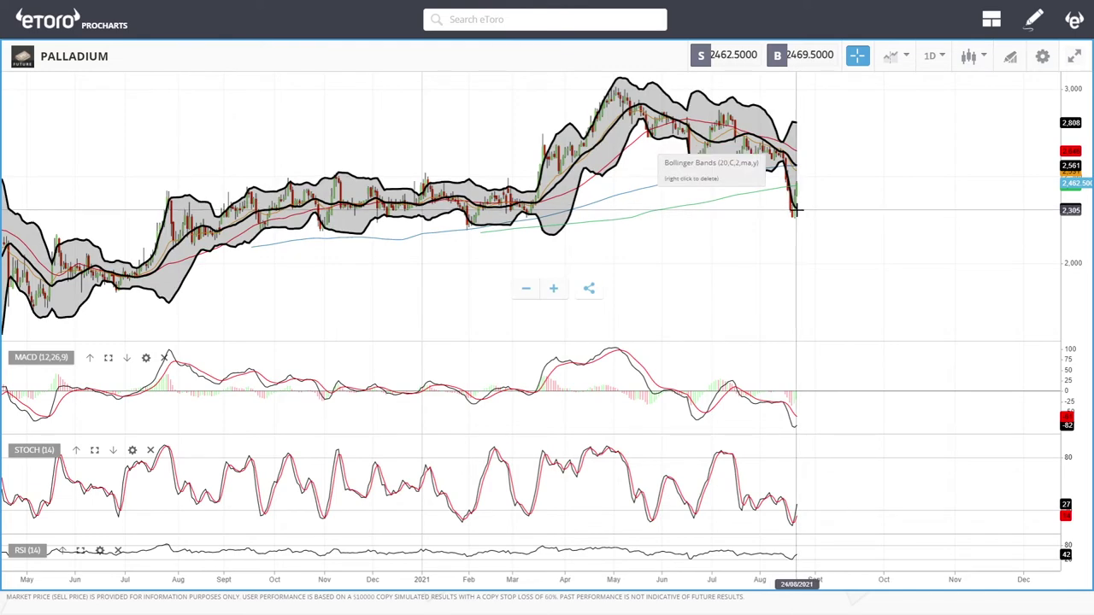
scroll(824, 269, down, 3)
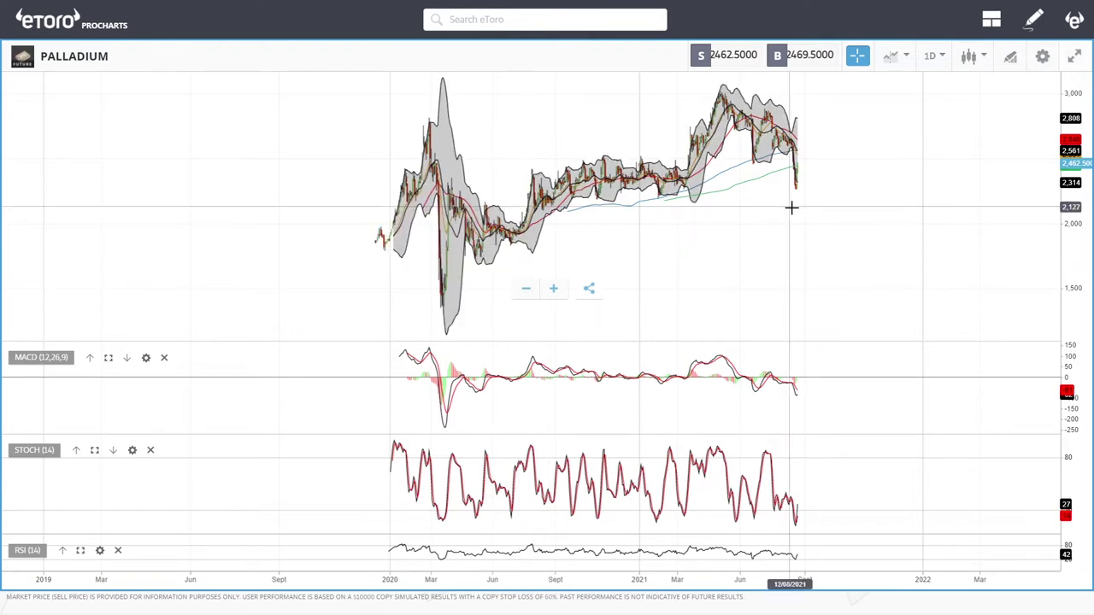
scroll(856, 224, up, 3)
scroll(855, 223, up, 5)
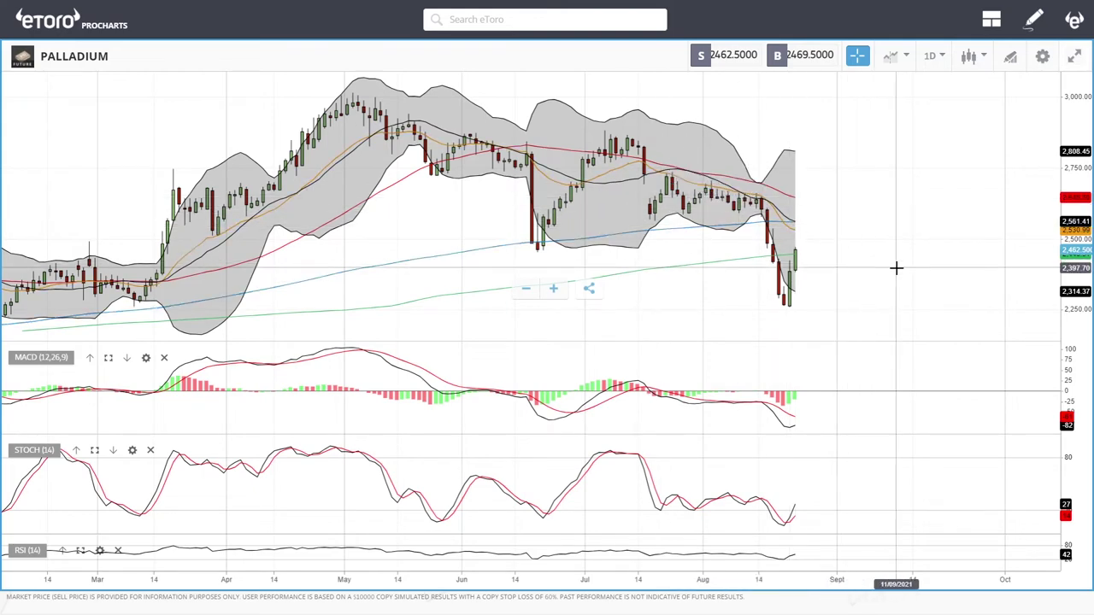
scroll(897, 266, down, 3)
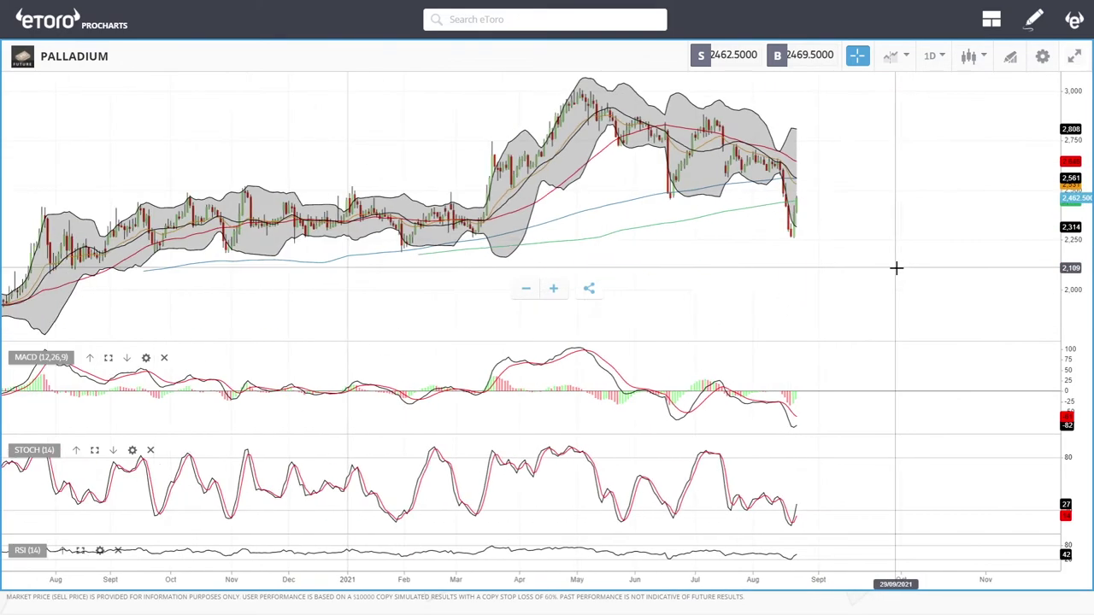
Search 'alu', open the ALUMINUM daily chart (2592.00 sell / 2610.25 buy) and adjust its zoom
click(509, 22)
text(alu)
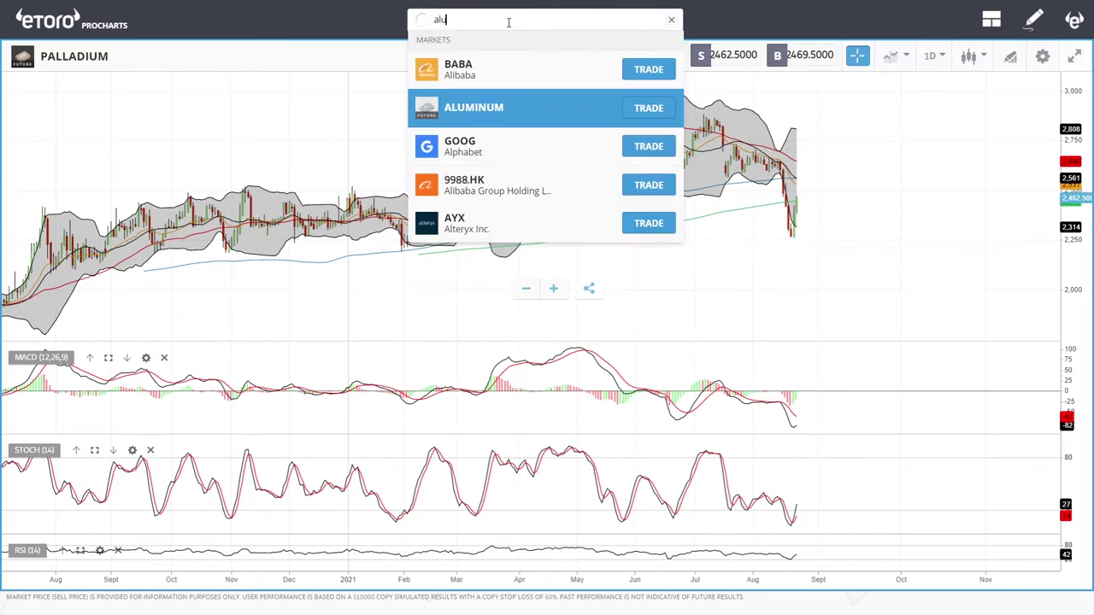
click(484, 73)
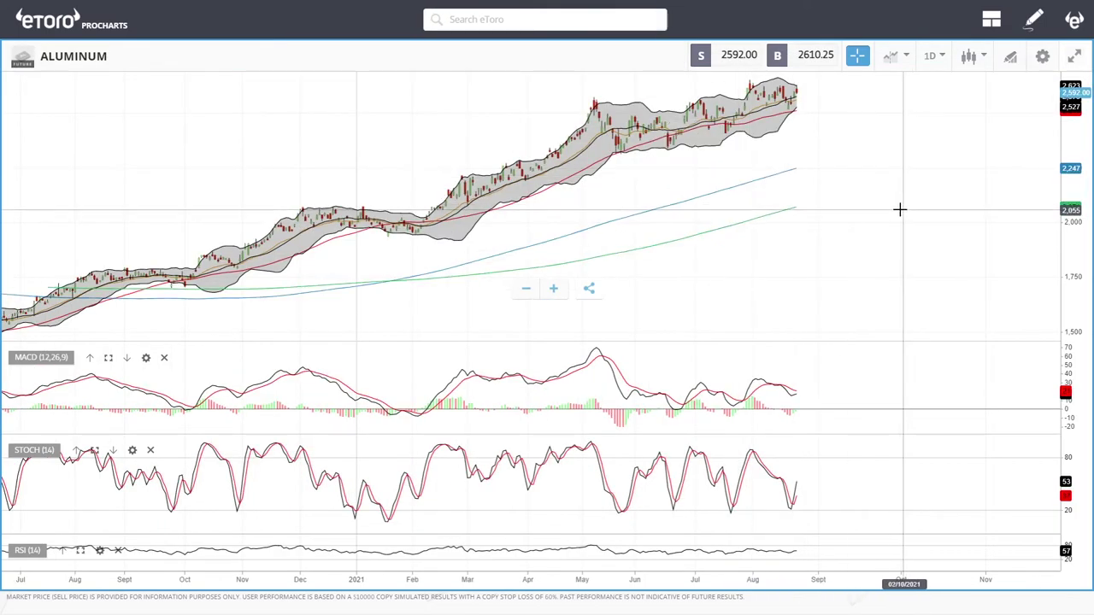
scroll(840, 137, up, 3)
scroll(825, 122, down, 6)
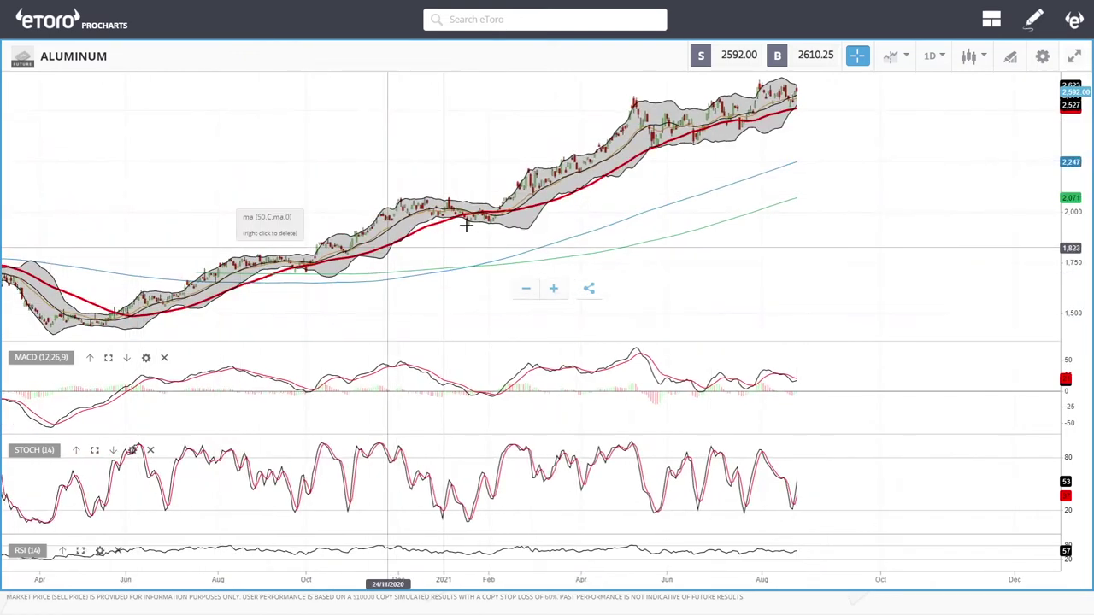
scroll(863, 134, up, 5)
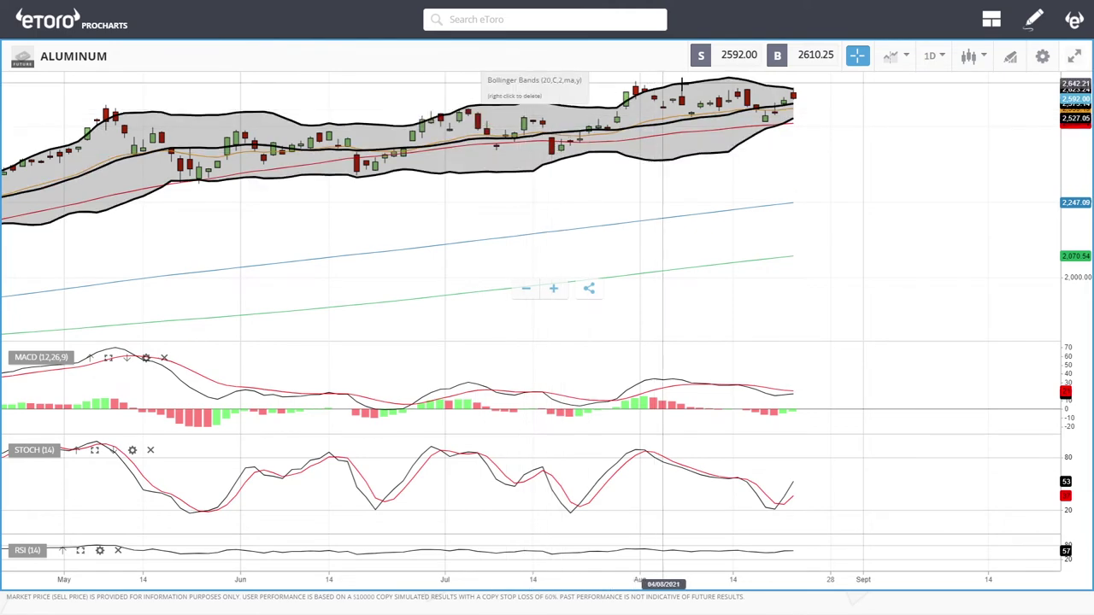
scroll(402, 171, down, 3)
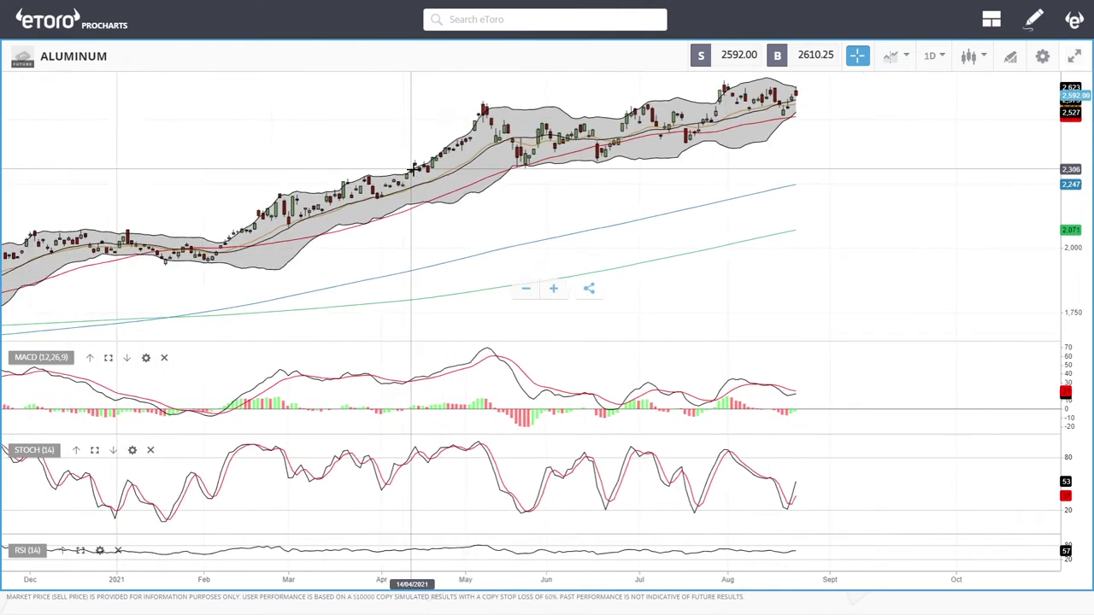
scroll(406, 183, down, 2)
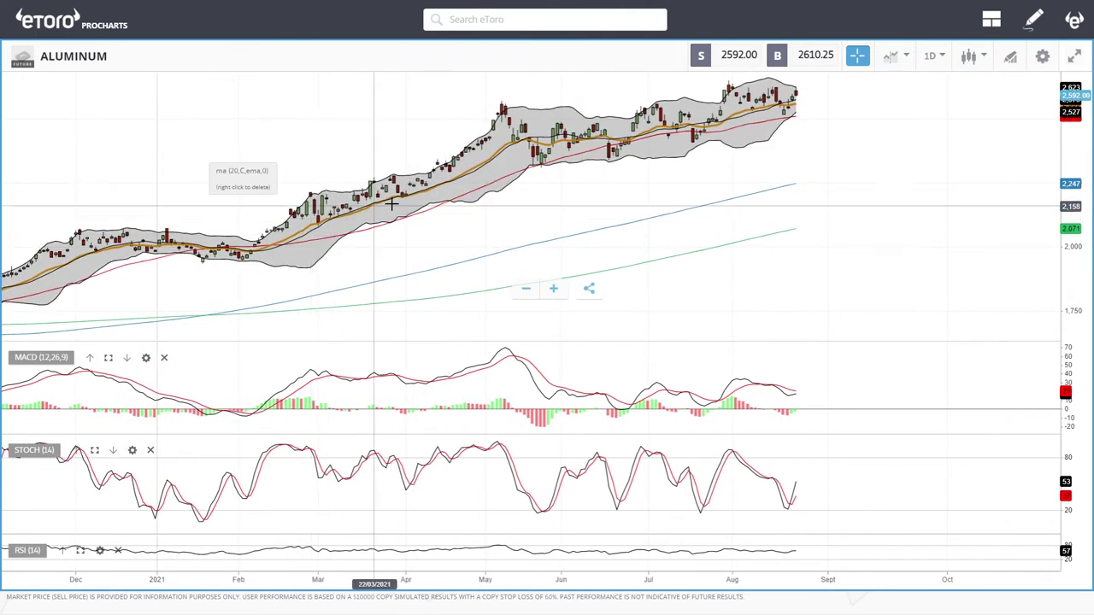
scroll(823, 219, up, 5)
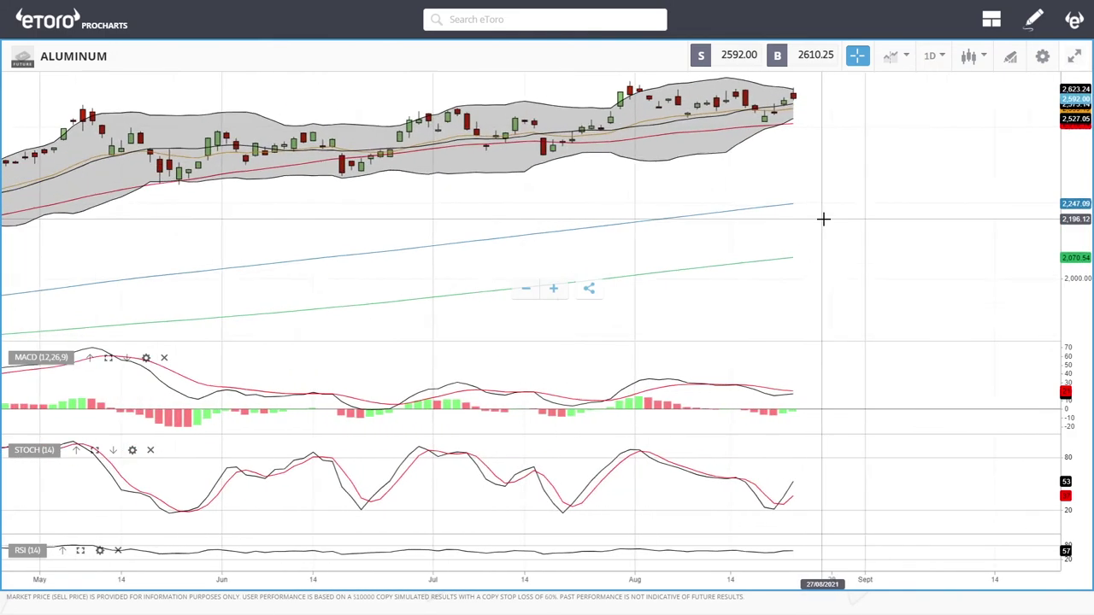
scroll(823, 220, up, 2)
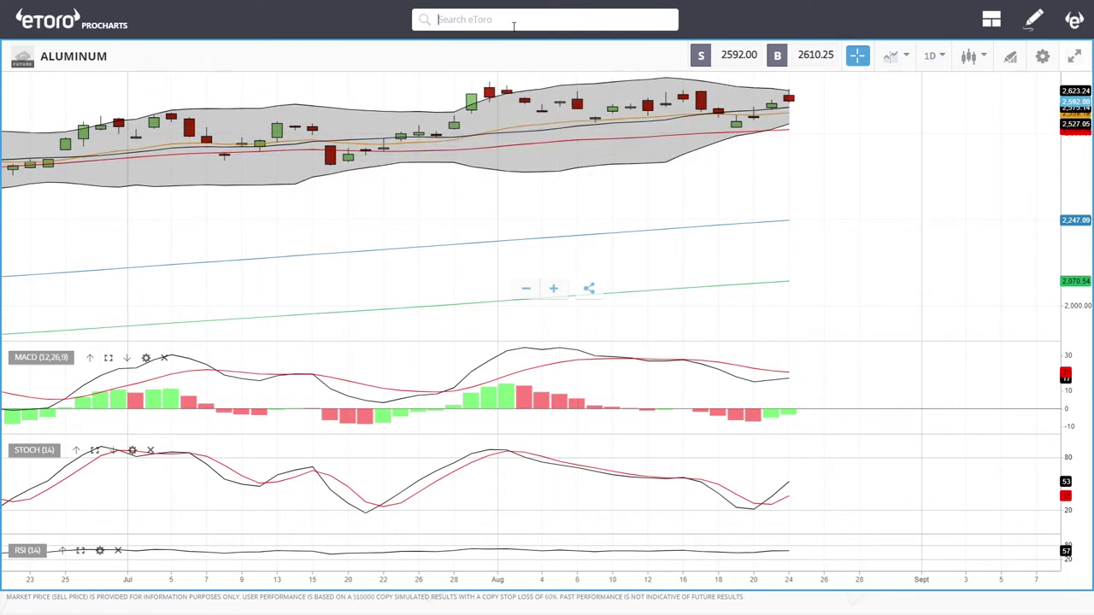
Search 'nick', open the NICKEL daily chart and zoom out to about one year
text(ick)
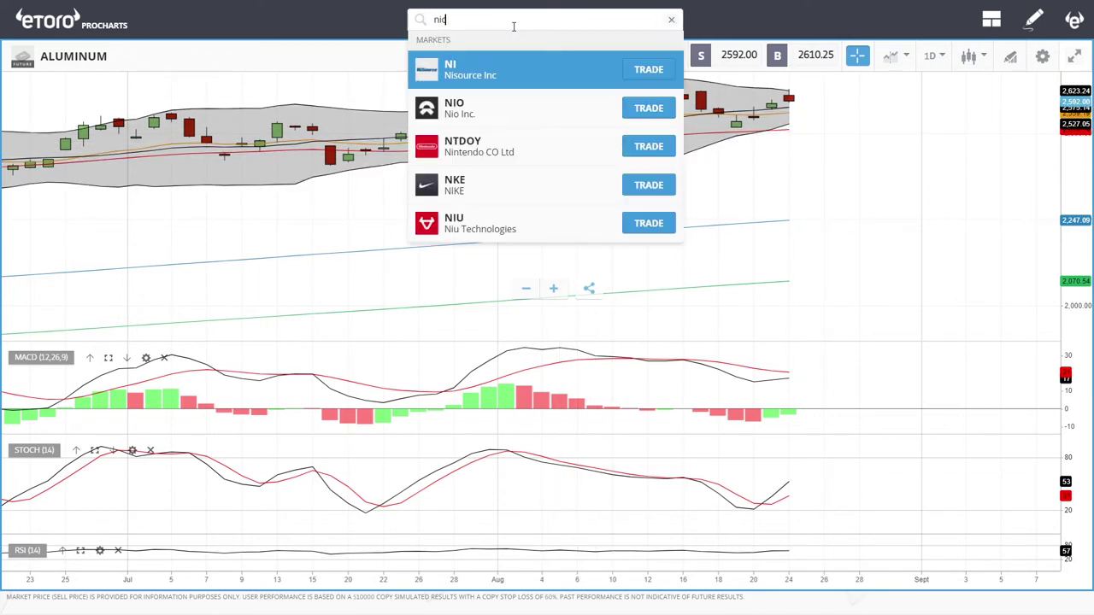
click(481, 105)
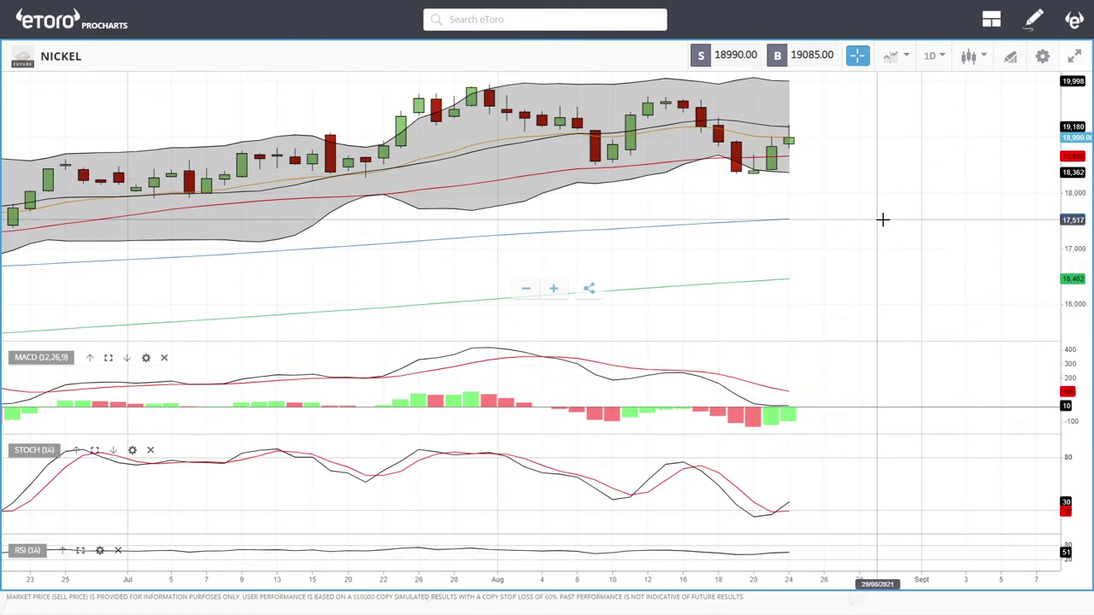
scroll(882, 288, down, 3)
scroll(883, 219, down, 2)
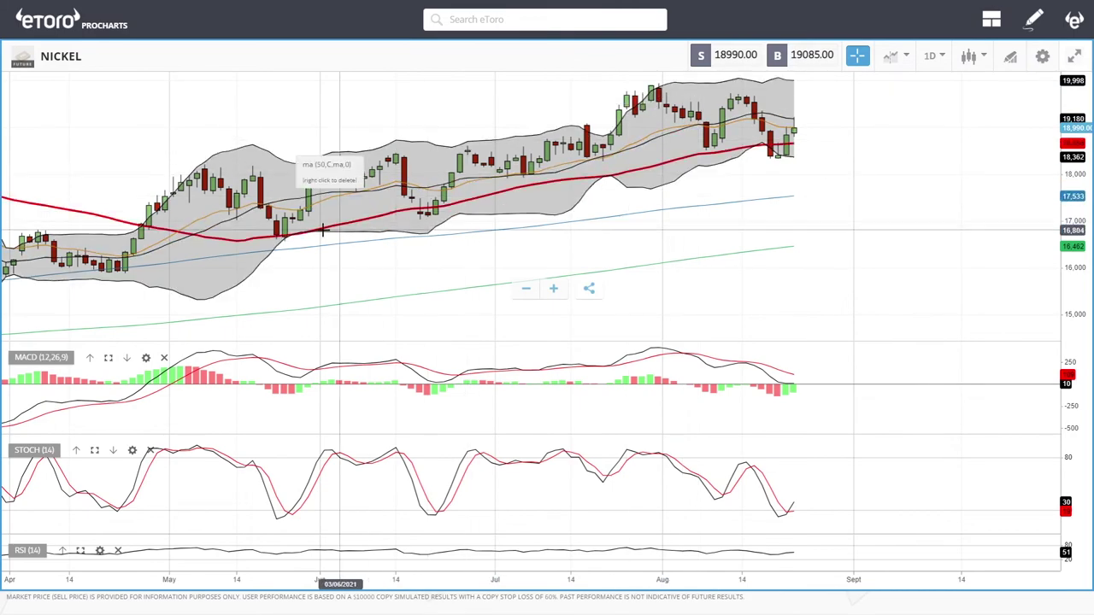
scroll(867, 178, down, 4)
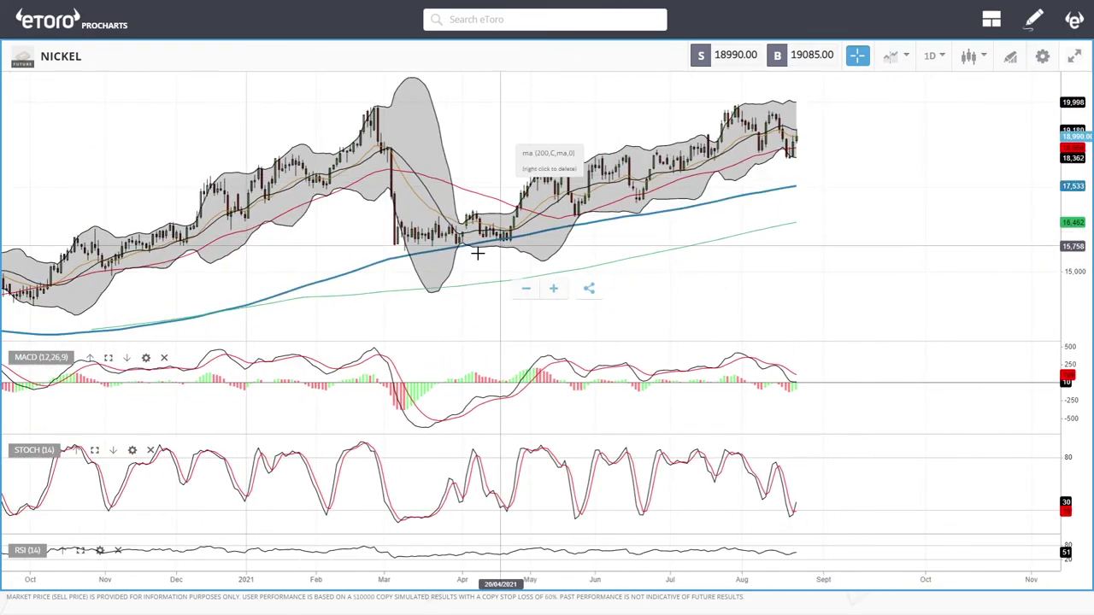
Draw a straight trend line along the rising Nickel lows from late 2020 into August
click(1011, 56)
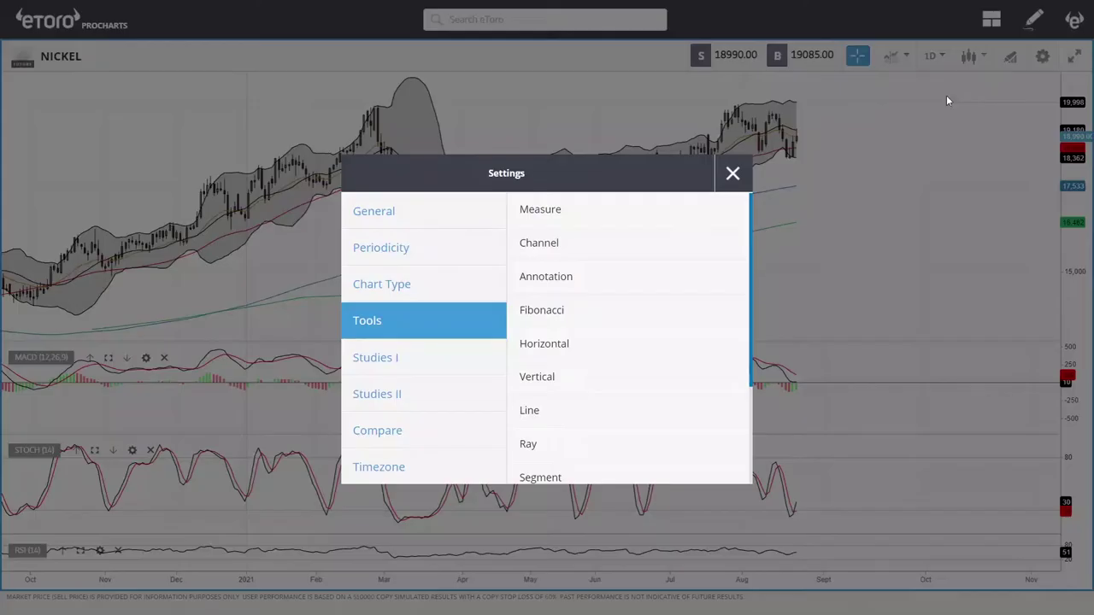
click(540, 411)
click(579, 223)
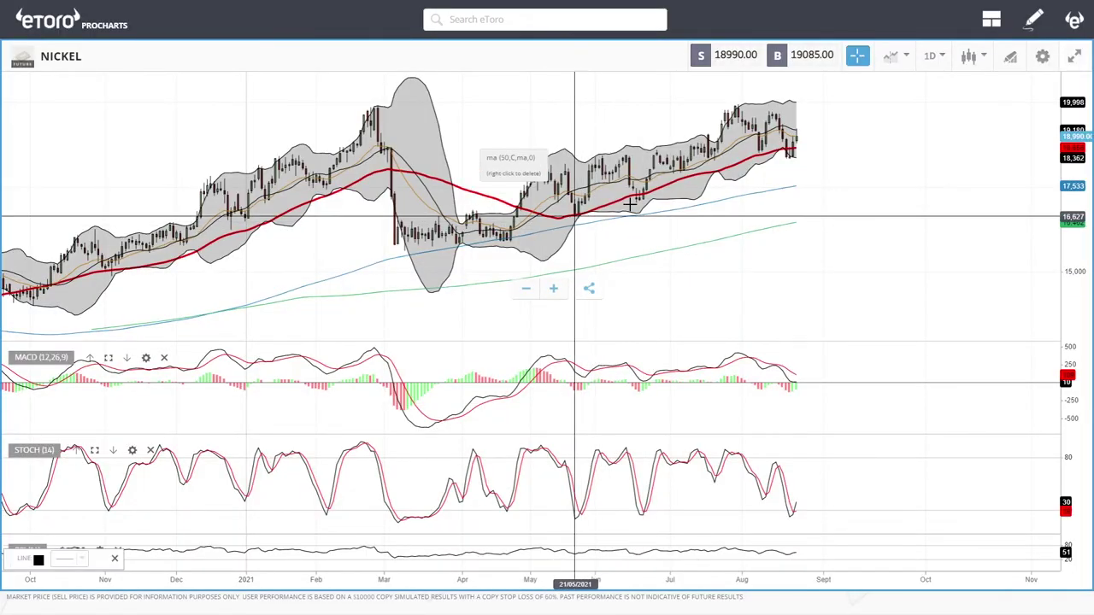
click(851, 141)
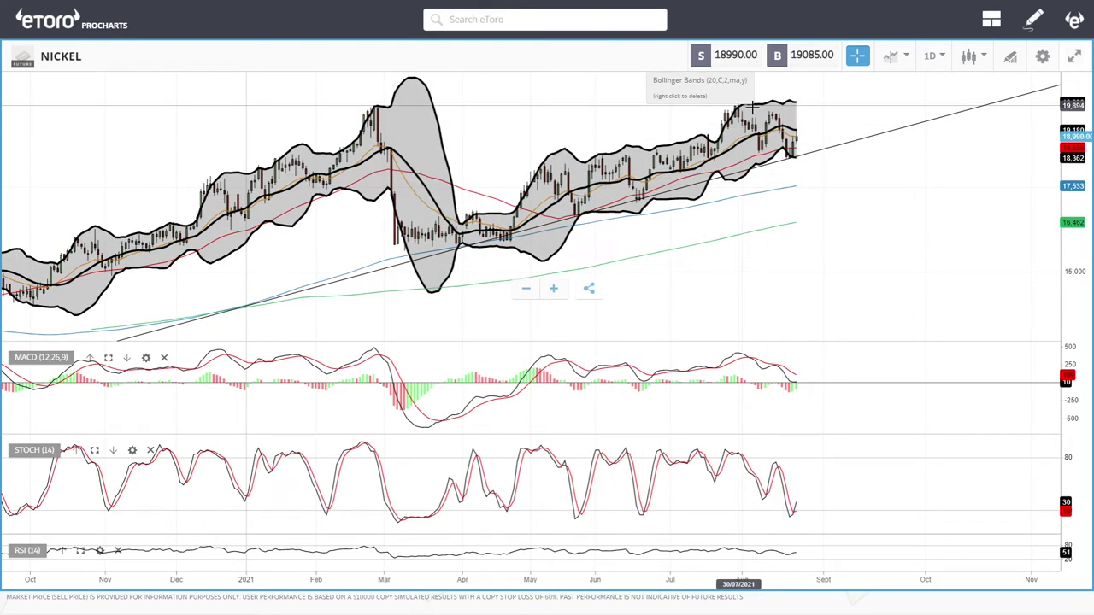
scroll(903, 248, up, 3)
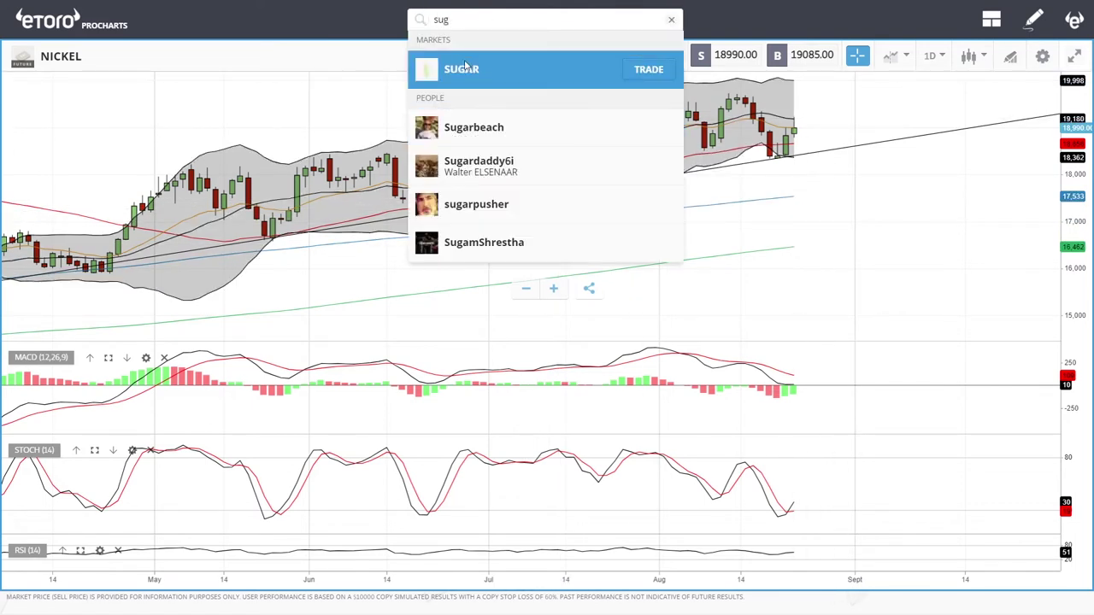
Open the SUGAR result to show its daily chart at 0.1957 sell and 0.1965 buy
click(547, 69)
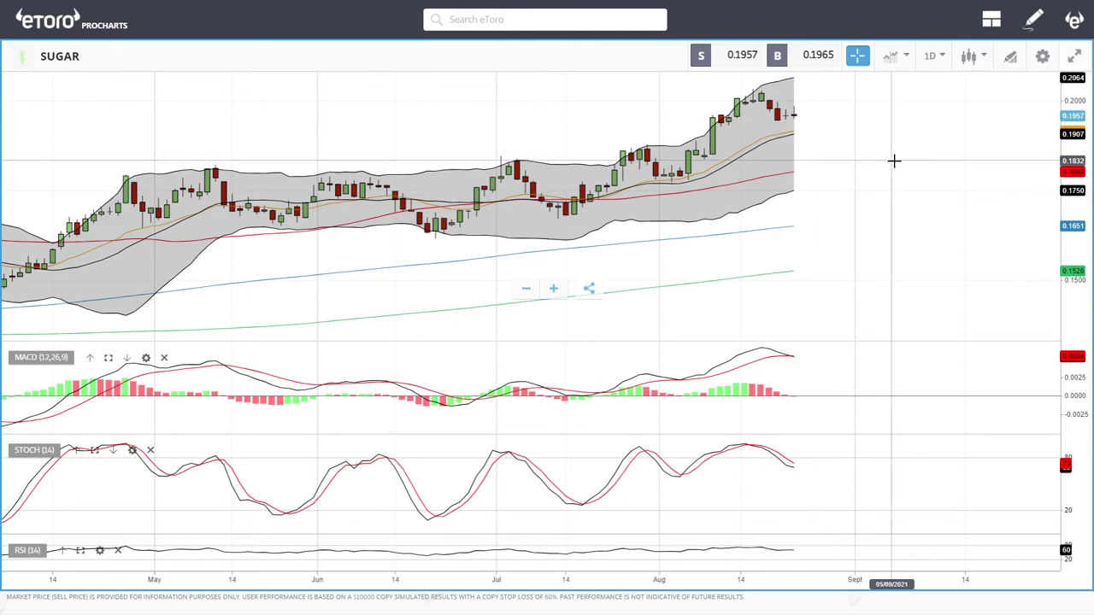
scroll(896, 167, up, 3)
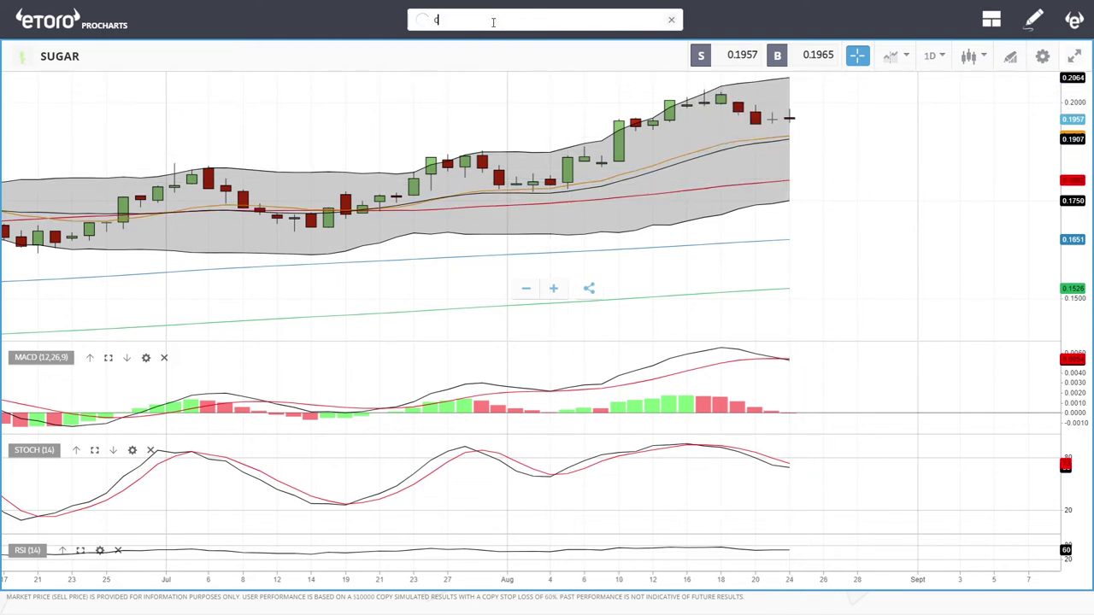
Load the COTTON daily chart (0.9512 sell) and zoom out over longer history, then back in
text(o)
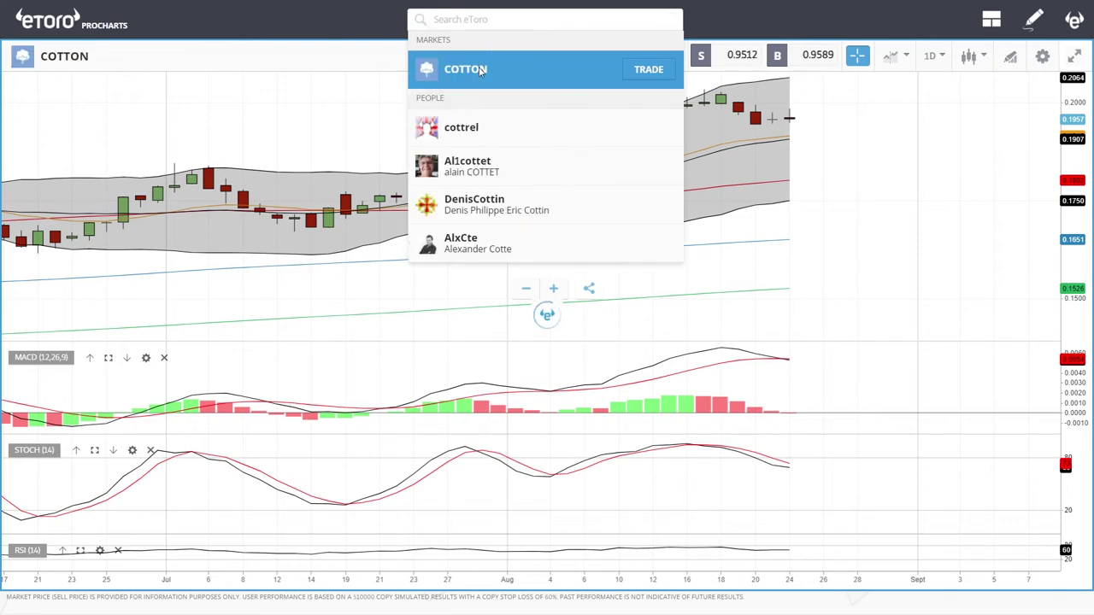
click(480, 72)
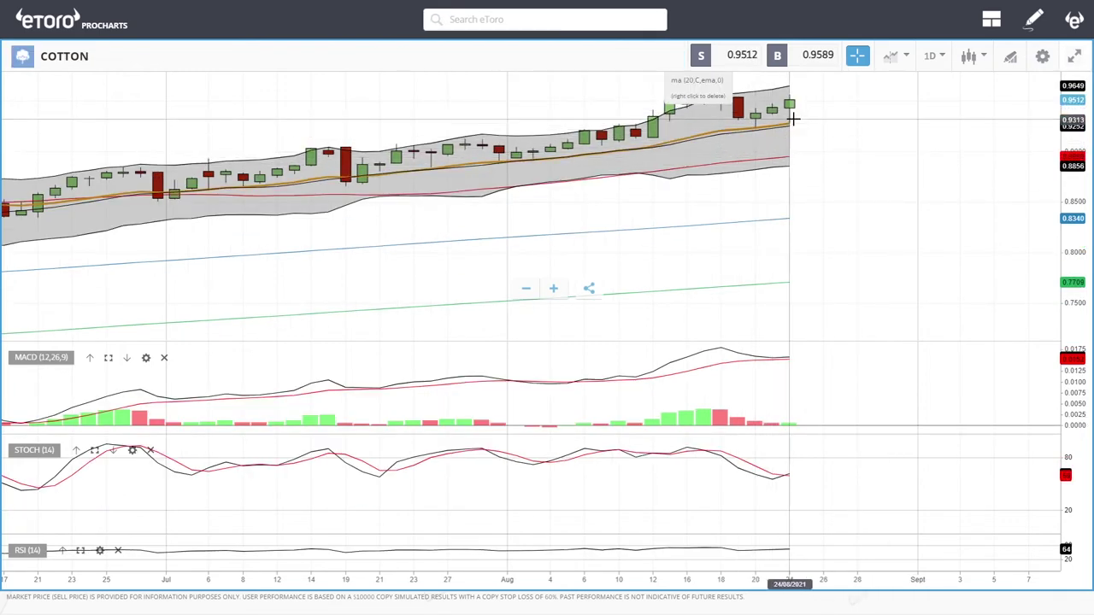
scroll(897, 223, down, 5)
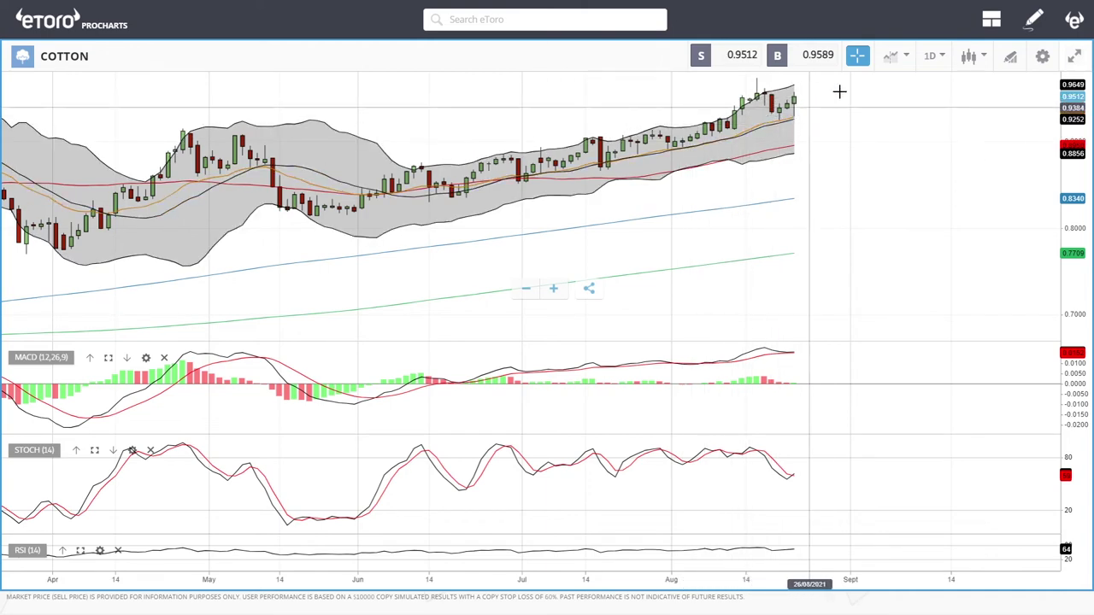
scroll(855, 156, down, 3)
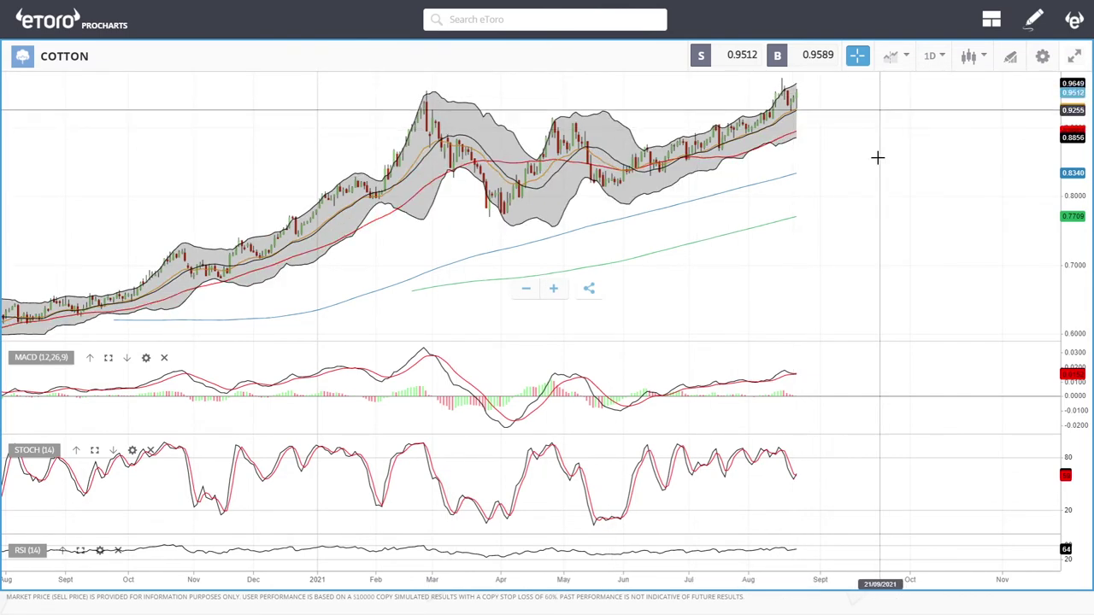
scroll(936, 177, down, 4)
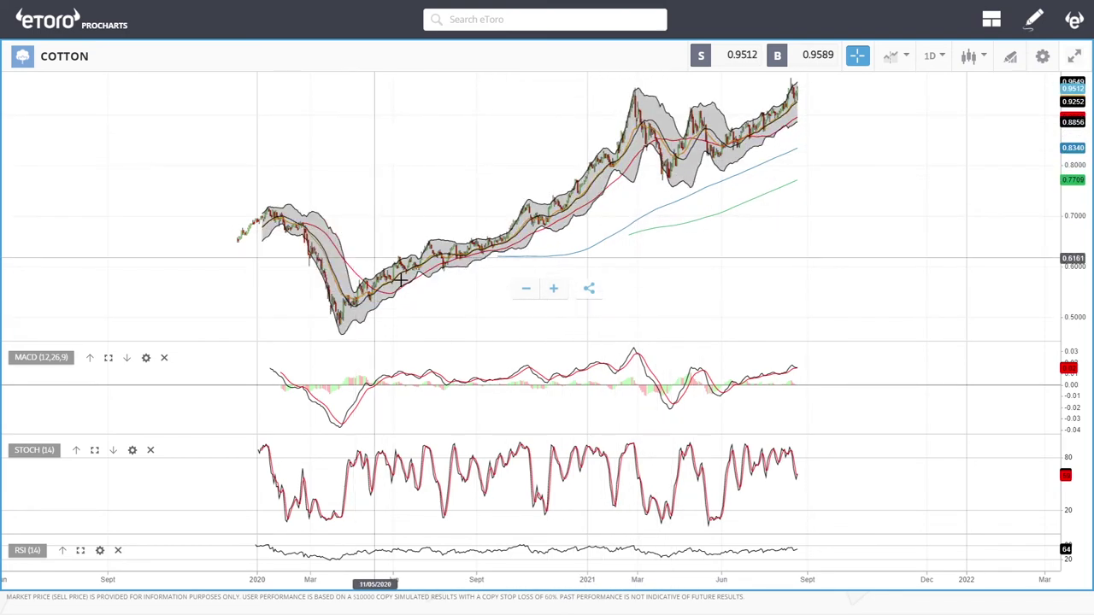
scroll(960, 232, up, 1)
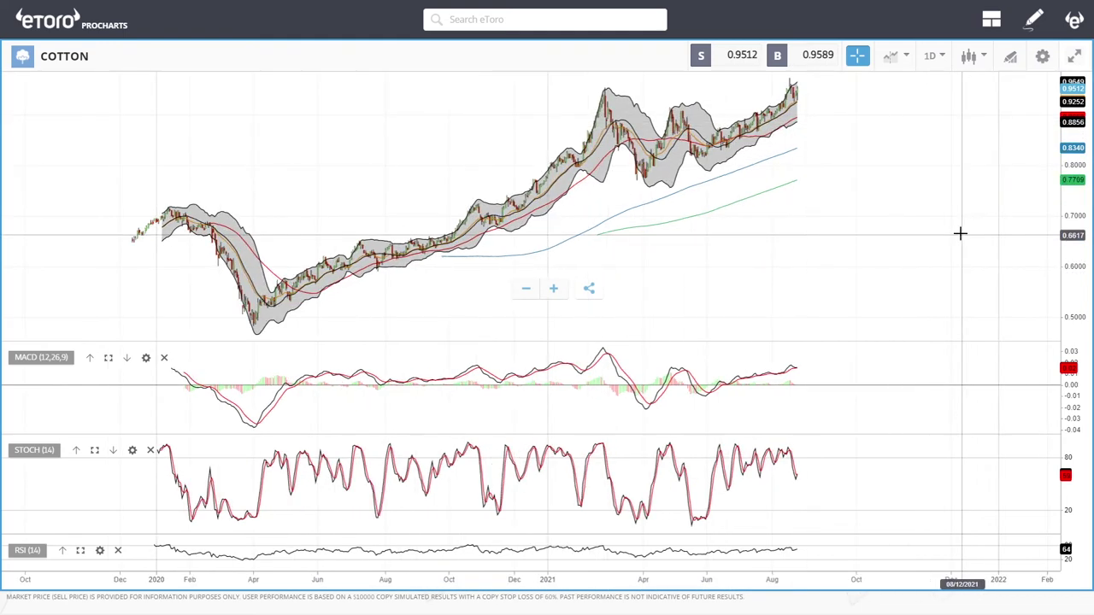
scroll(960, 232, up, 2)
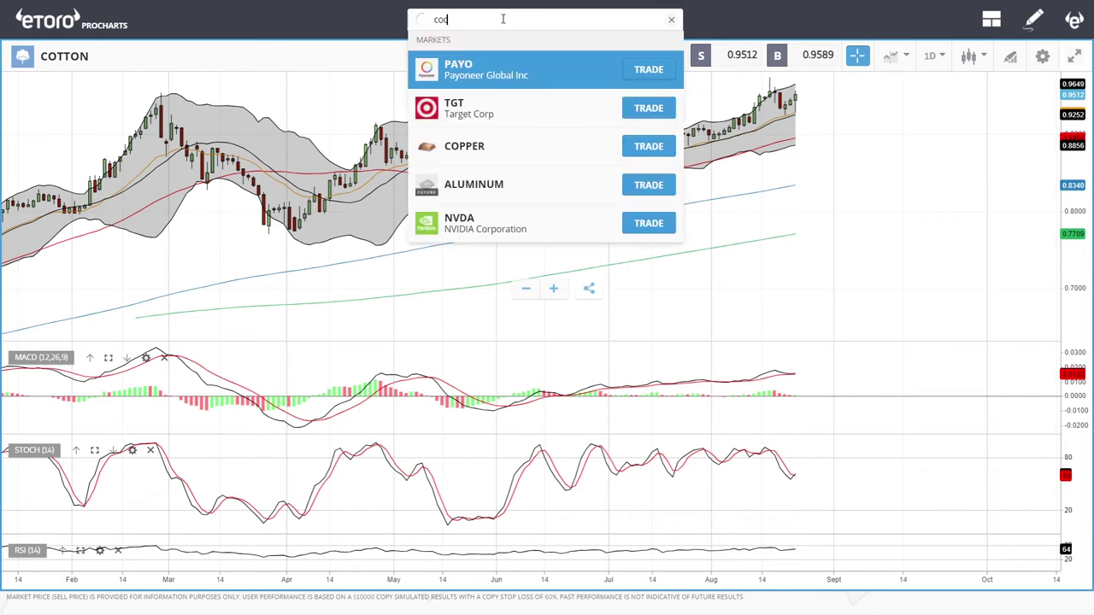
Load the COCOA daily chart (2581.00 sell) and zoom out and in across several ranges
text(co)
click(486, 220)
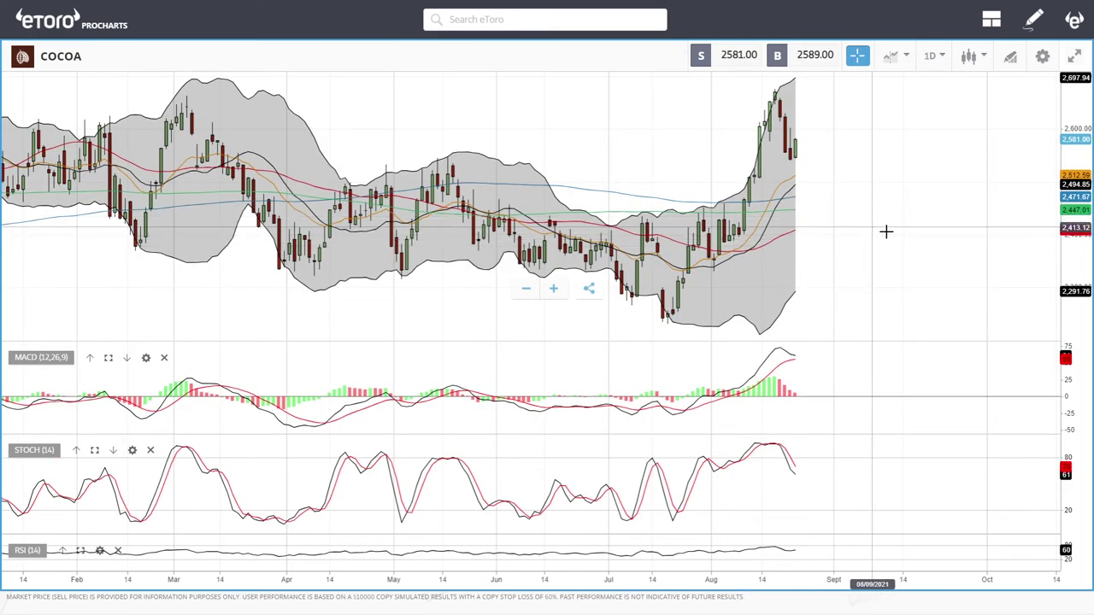
scroll(892, 235, down, 3)
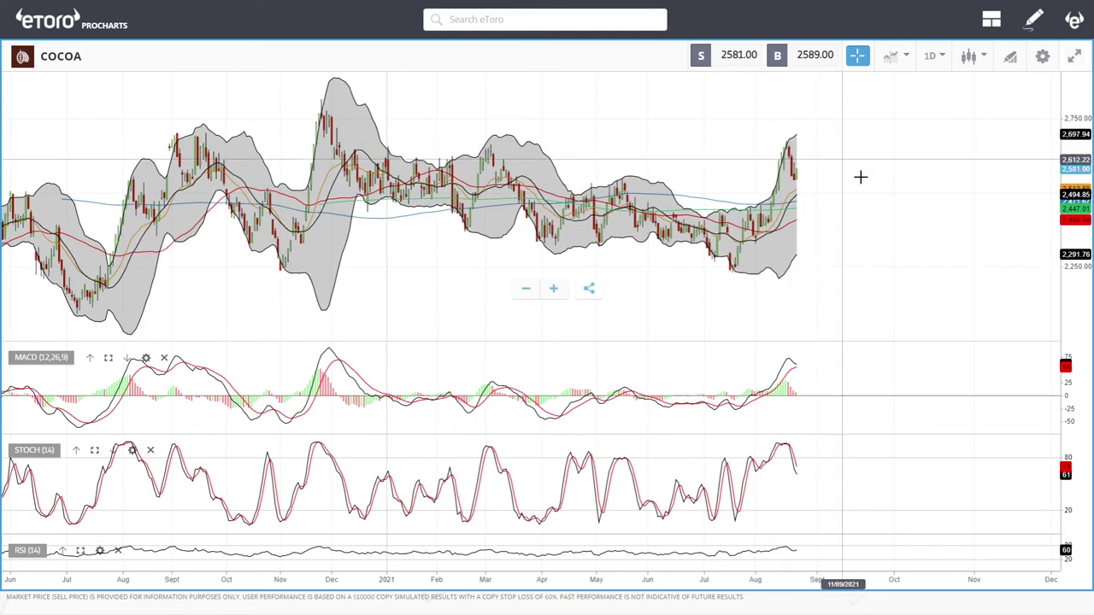
scroll(859, 195, up, 2)
scroll(860, 195, up, 2)
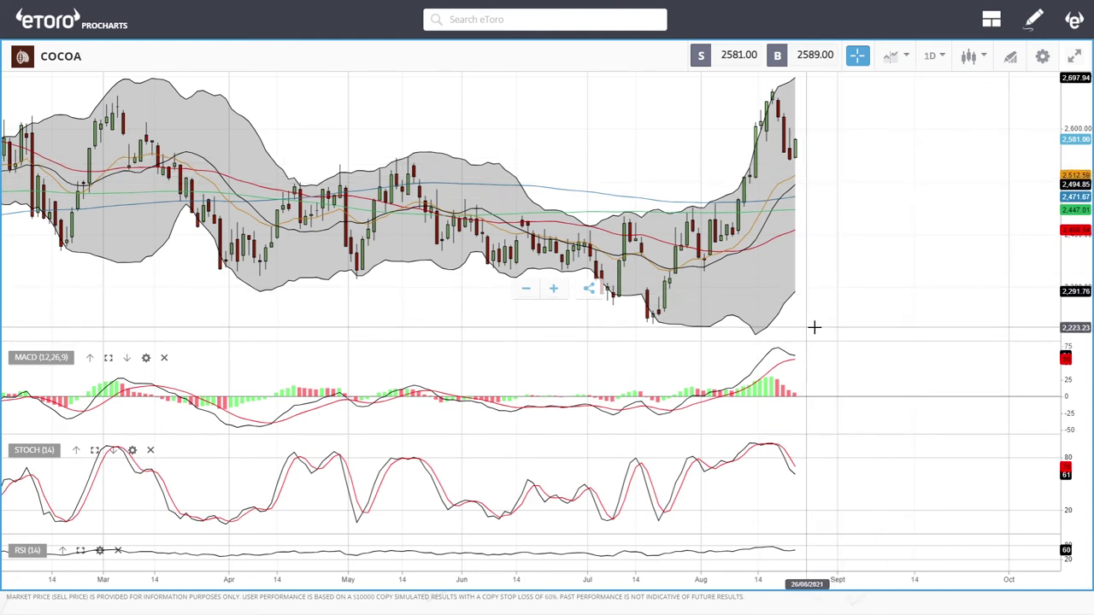
scroll(913, 299, down, 5)
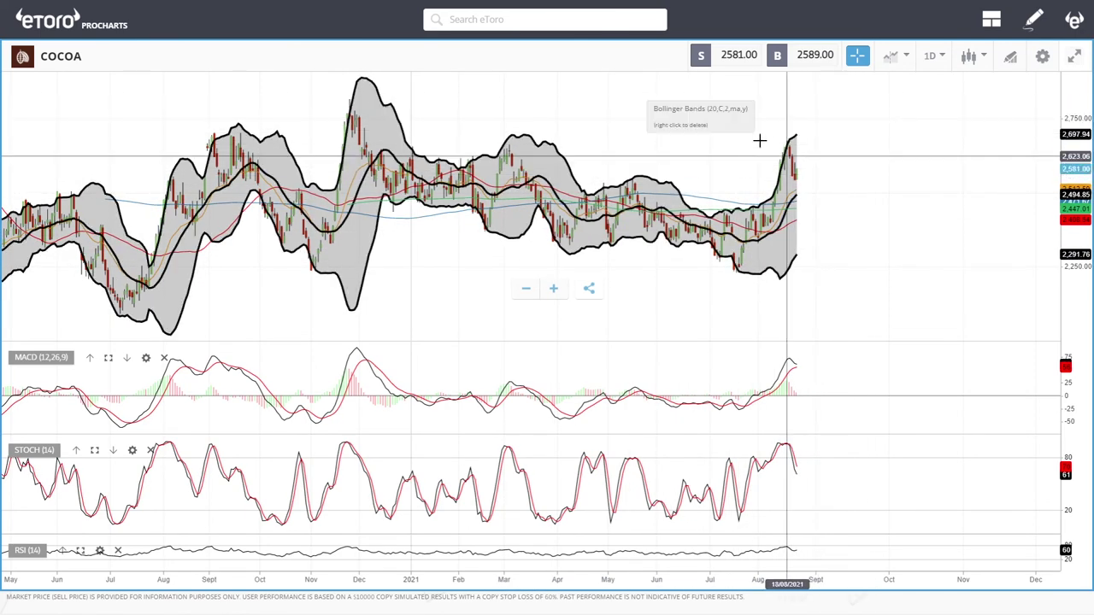
scroll(924, 215, down, 3)
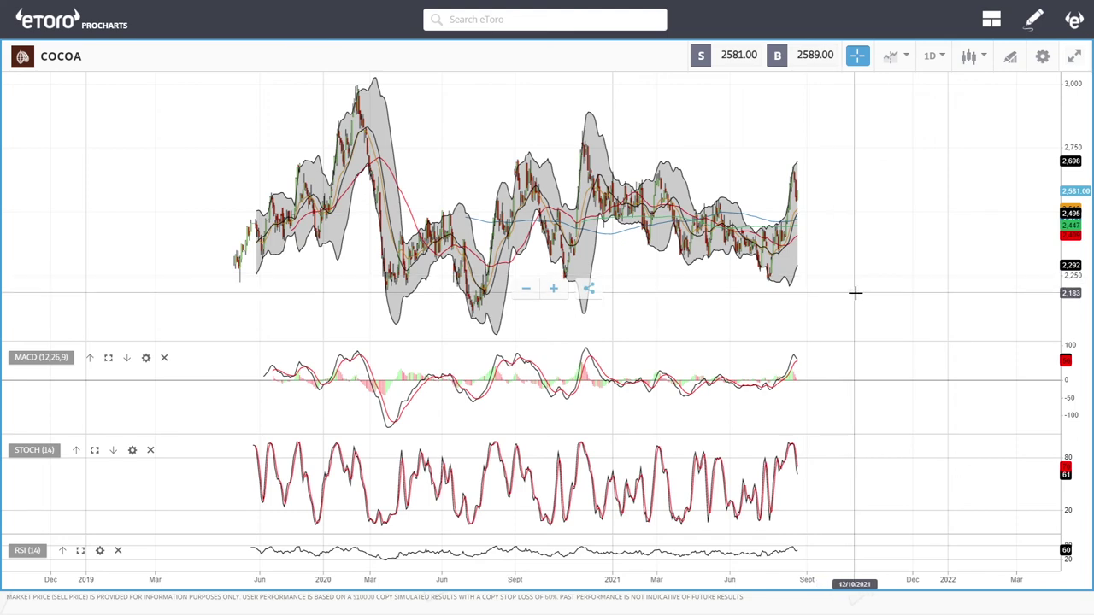
scroll(889, 295, up, 4)
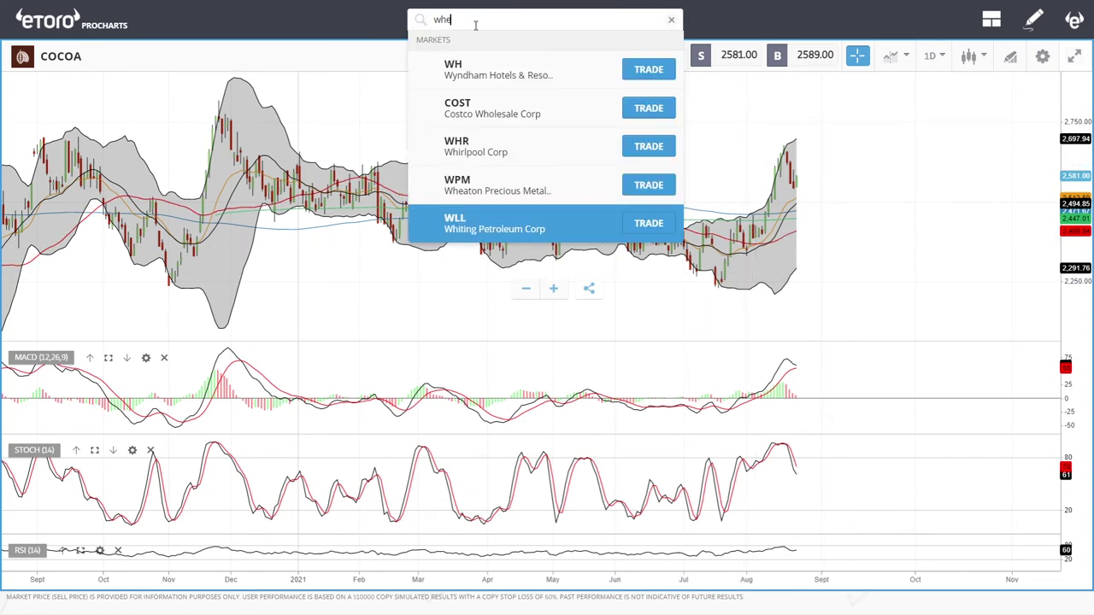
Pick WHEAT from the 'wheat' search results and zoom its daily chart (717.88 sell) in and out
text(eat)
key(Up)
key(Up)
key(Up)
key(Return)
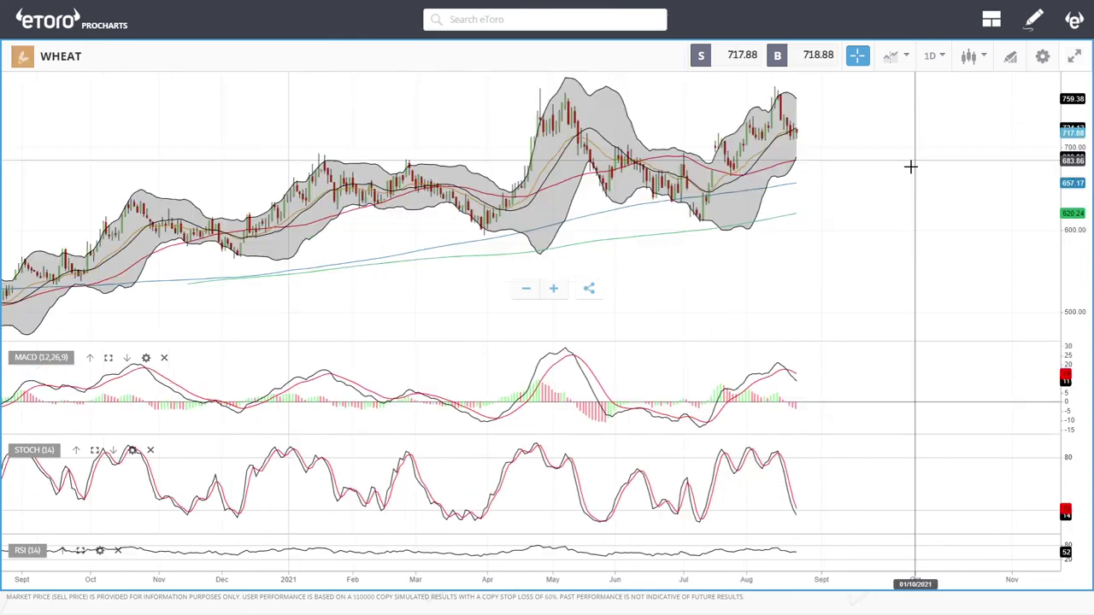
scroll(881, 167, up, 3)
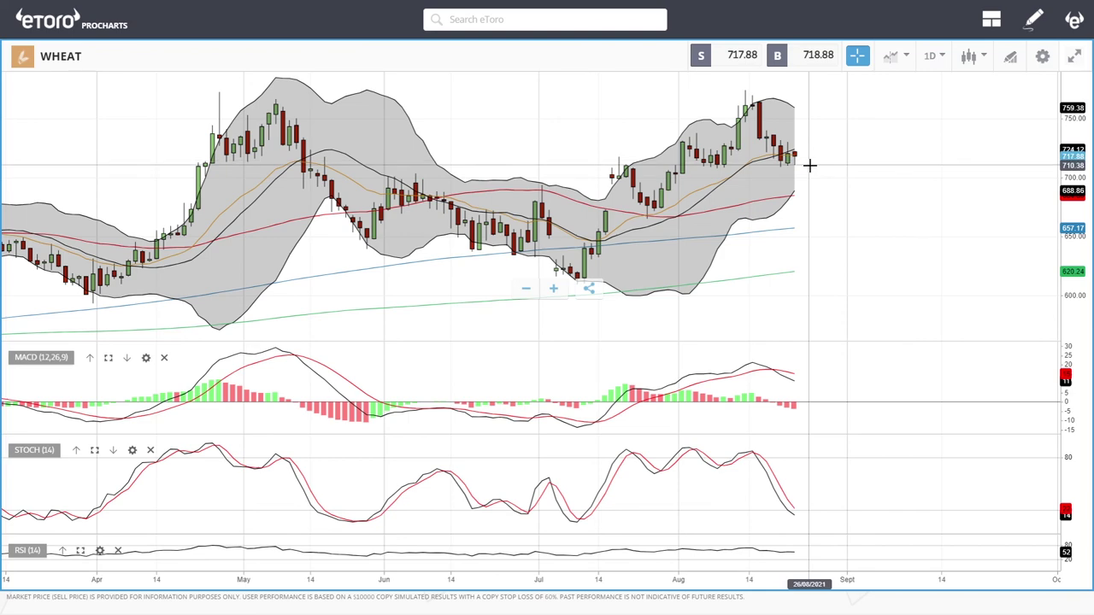
scroll(810, 165, up, 3)
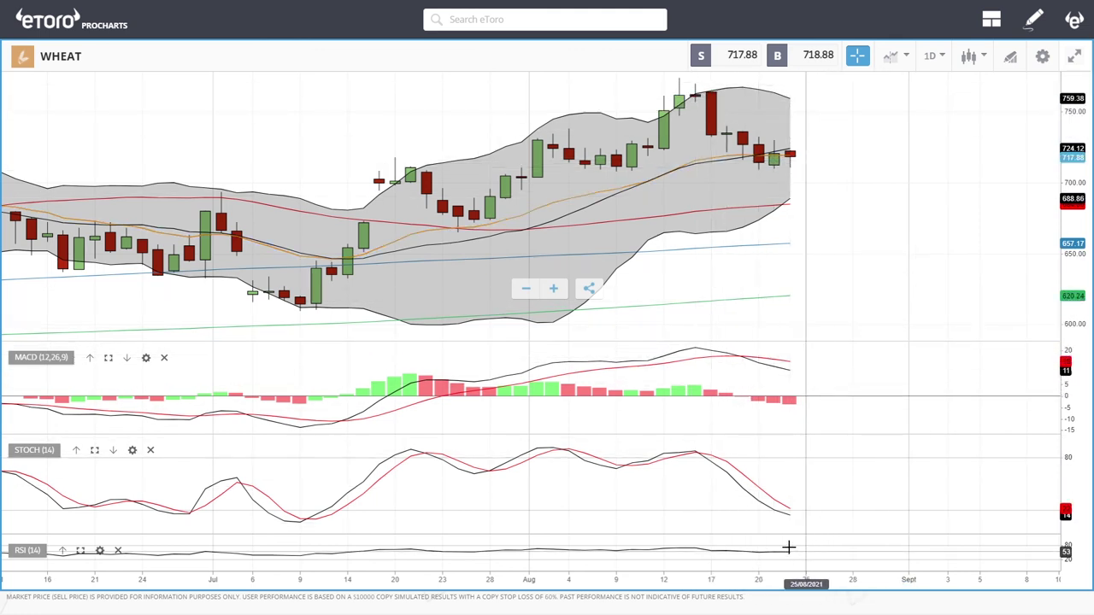
scroll(906, 288, down, 5)
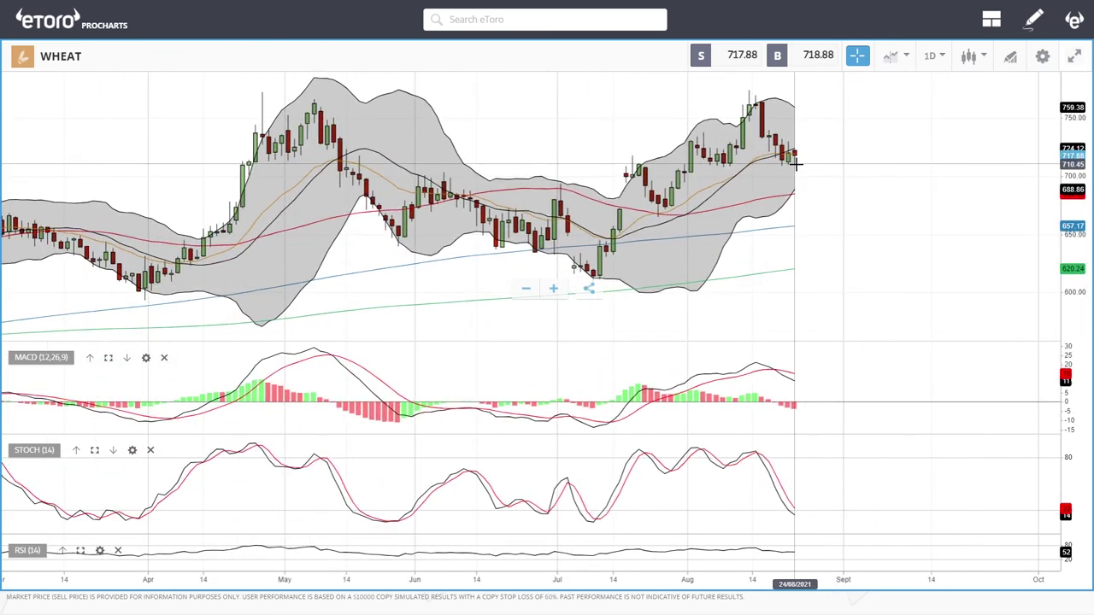